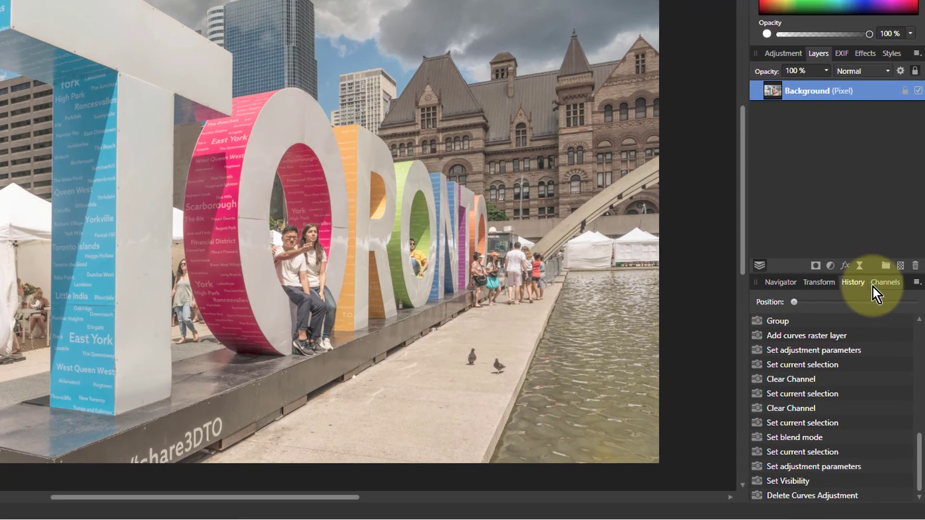
Display the image's colour channels and duplicate the Background layer twice
click(895, 342)
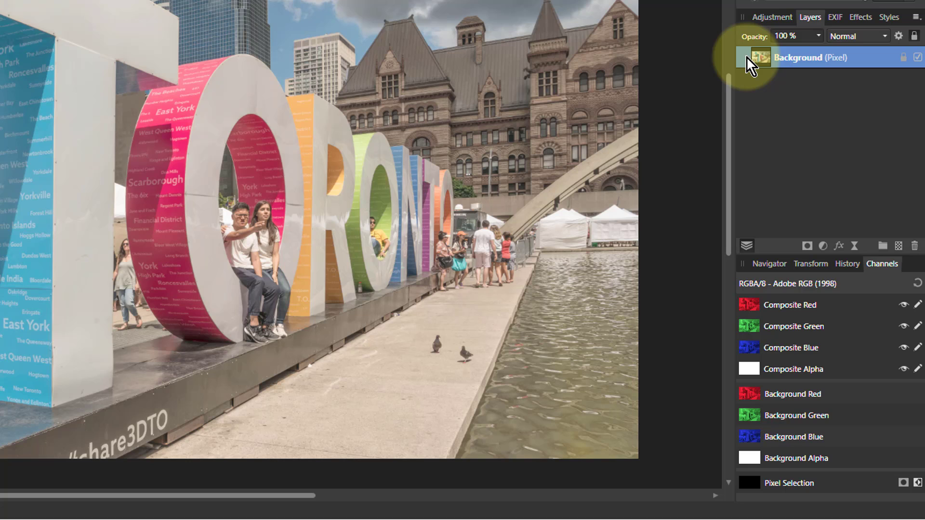
key(ctrl+j)
key(ctrl+j)
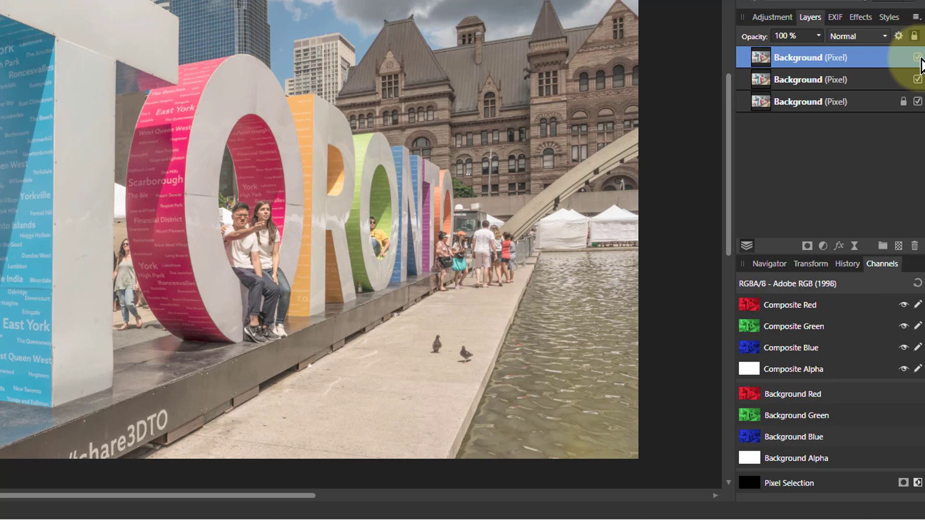
Clear the green and blue channels of the topmost Background layer, keeping only its red channel
right_click(786, 418)
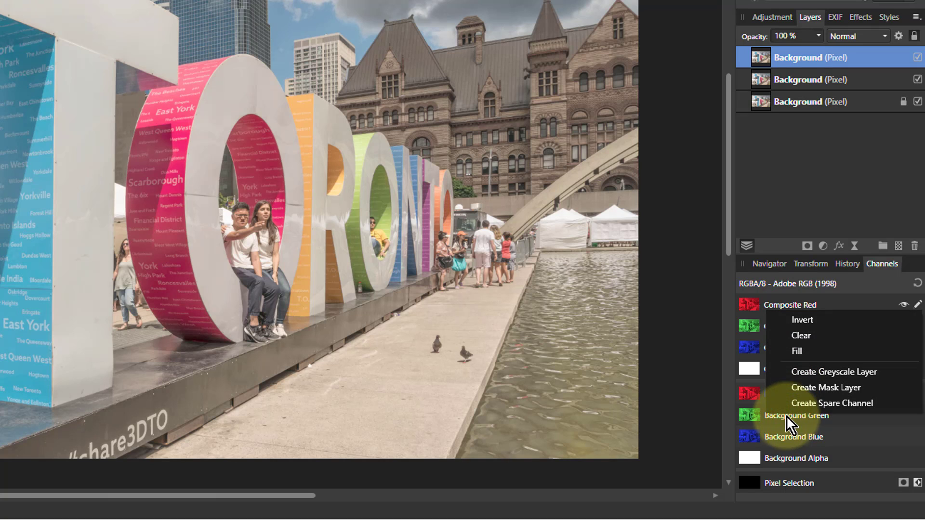
click(801, 339)
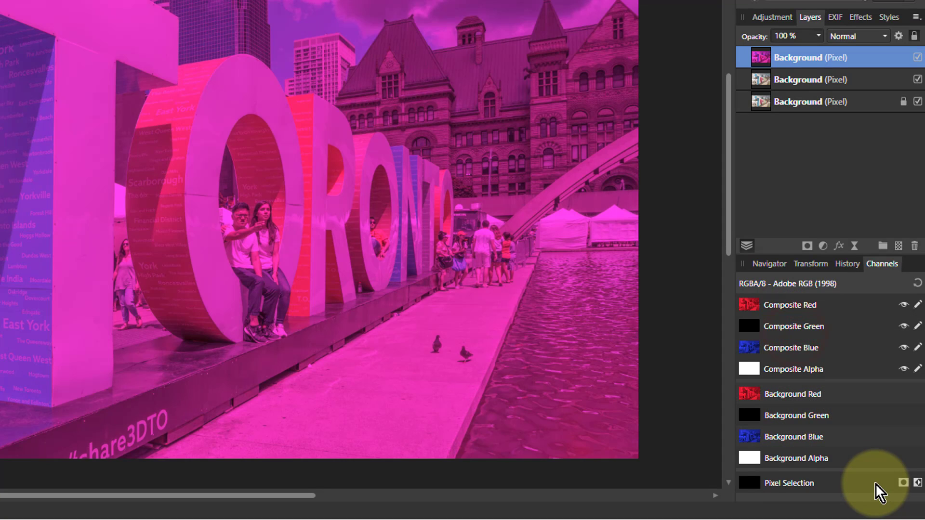
right_click(778, 437)
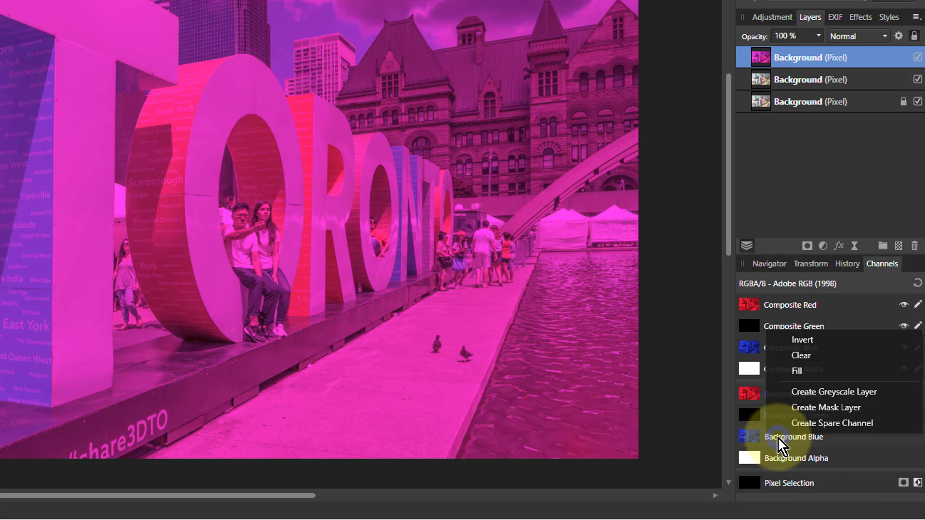
click(796, 355)
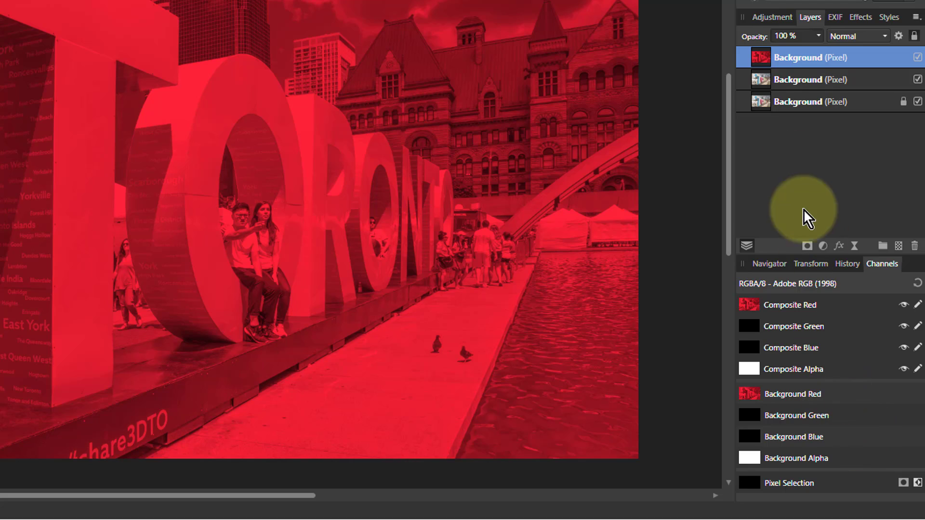
Clear the red and blue channels of the middle Background layer, keeping only its green channel
click(763, 79)
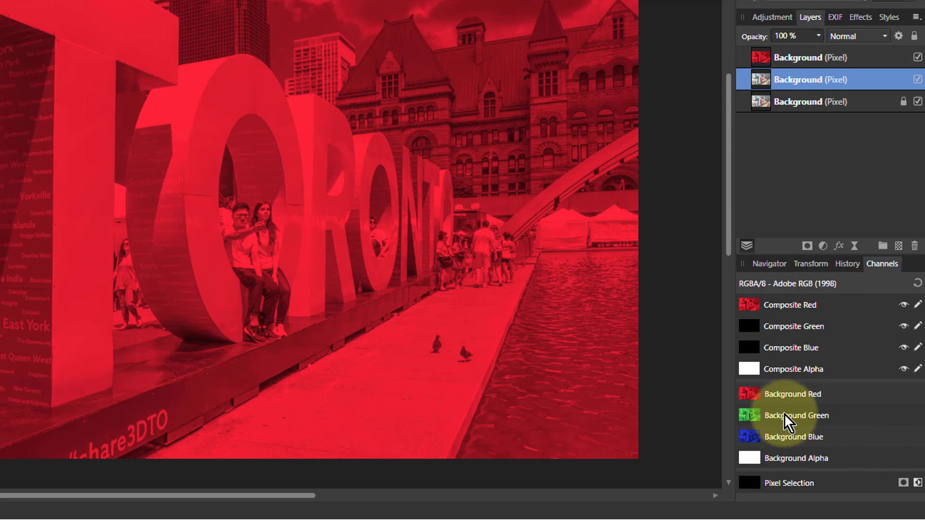
right_click(777, 392)
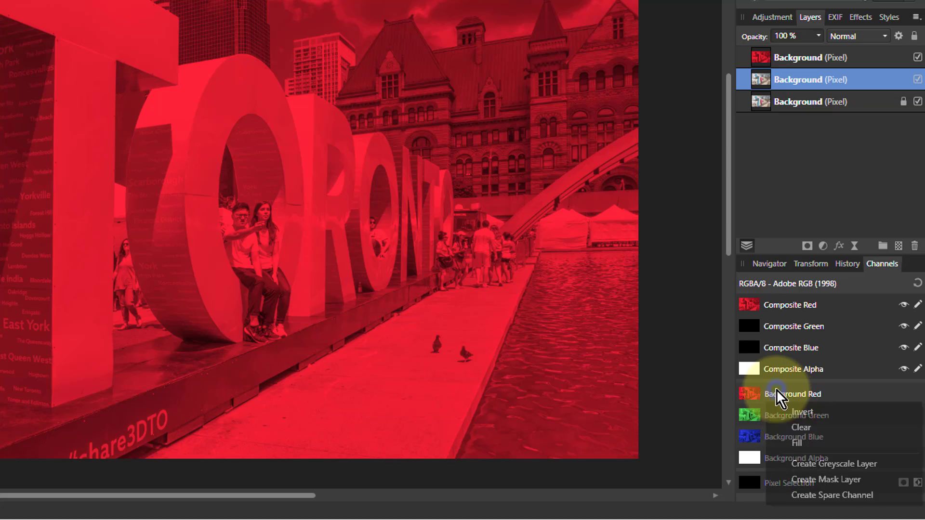
click(805, 427)
right_click(784, 439)
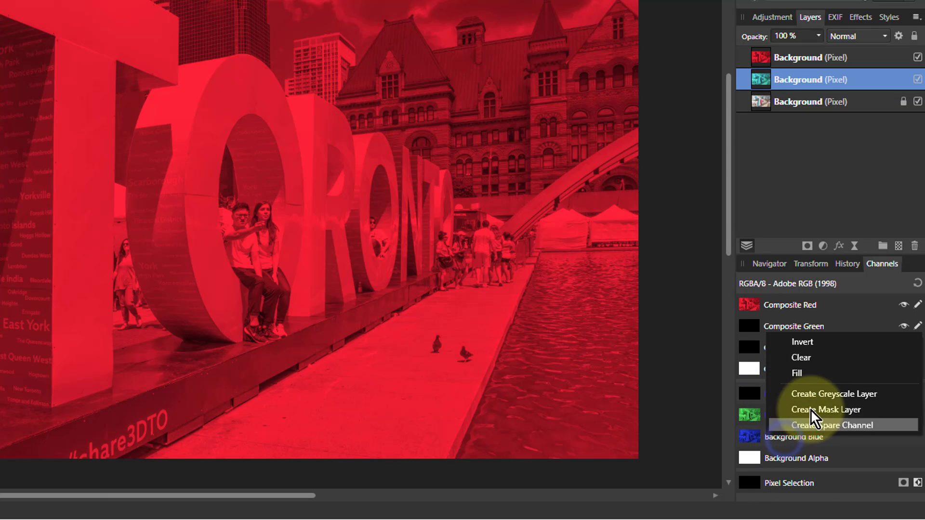
click(806, 360)
Hide the upper two Background layers and clear the red and green channels of the bottom layer, keeping only blue
click(918, 57)
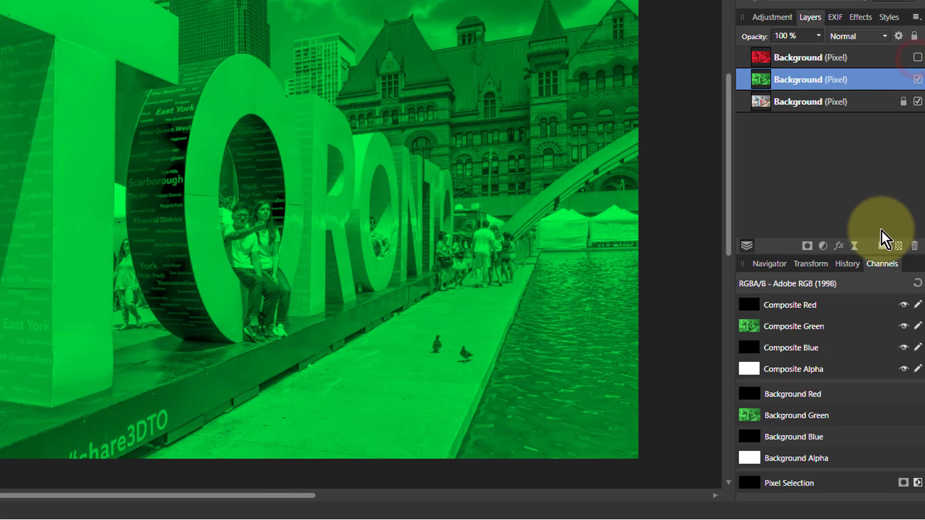
click(916, 79)
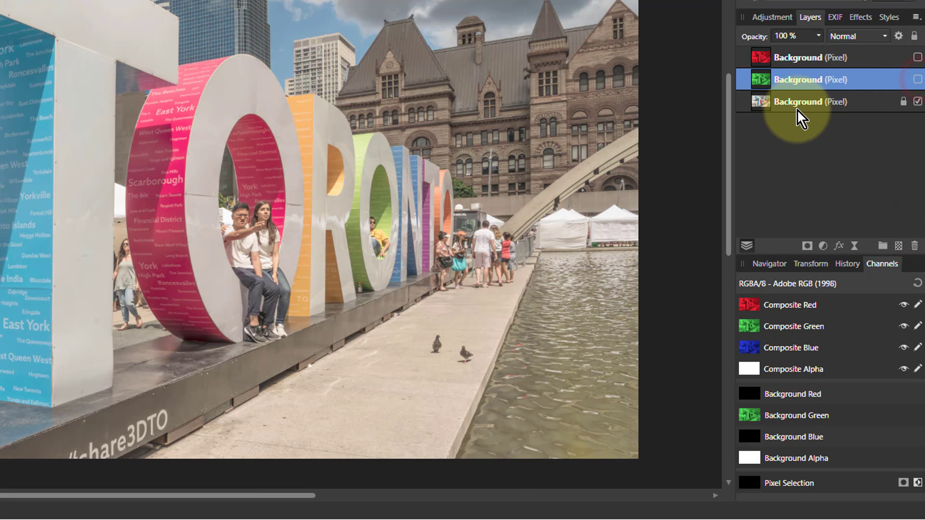
click(788, 99)
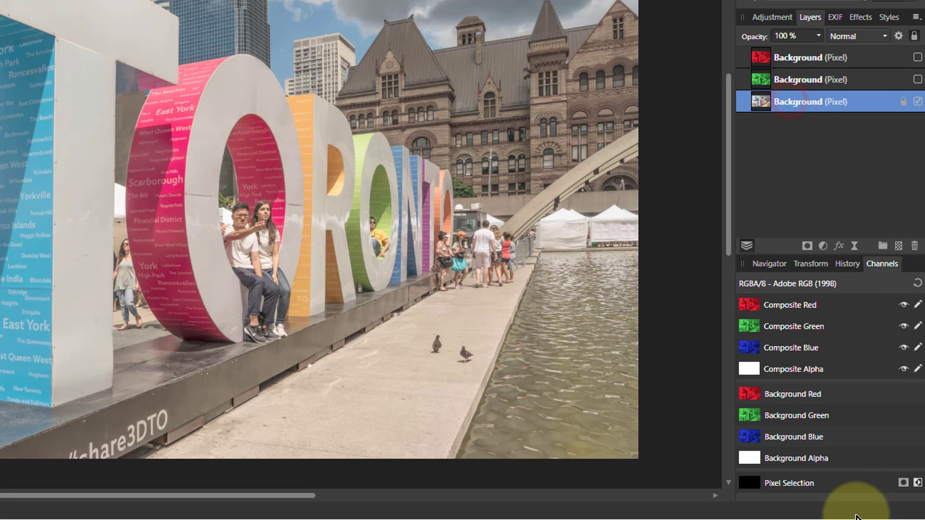
right_click(783, 396)
click(808, 432)
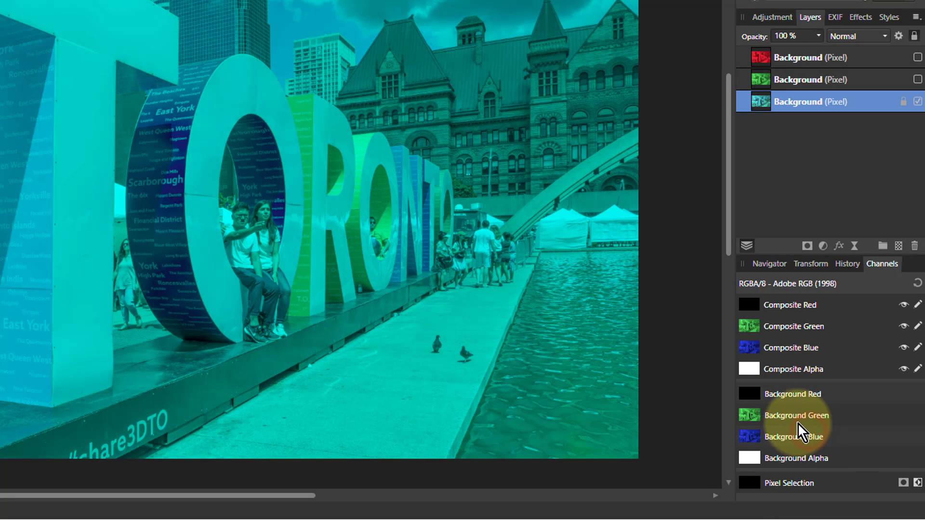
right_click(792, 418)
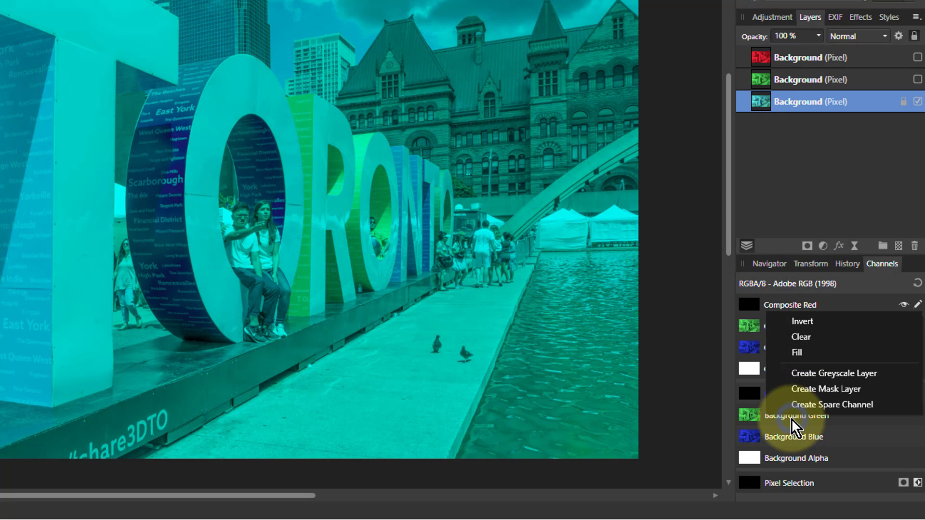
click(796, 336)
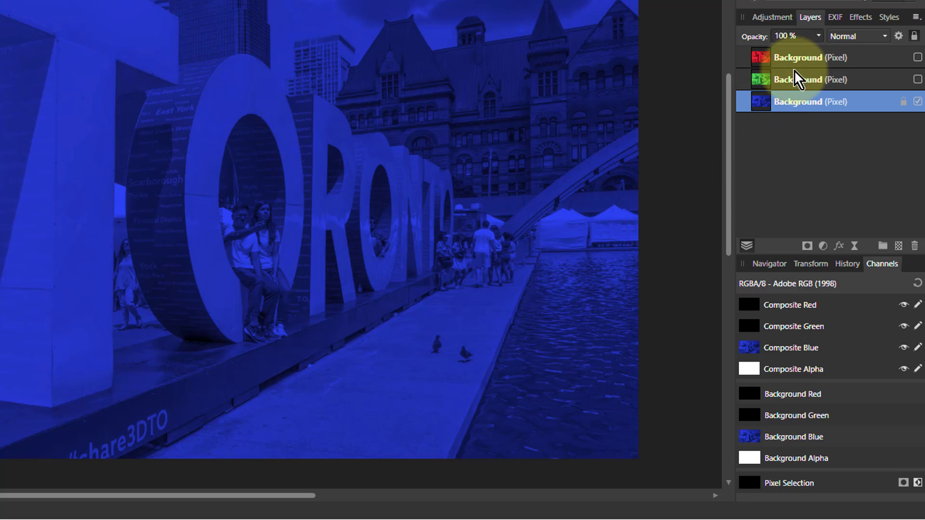
Show the red and green layers again and set the blend mode of both to Add
click(917, 58)
click(917, 79)
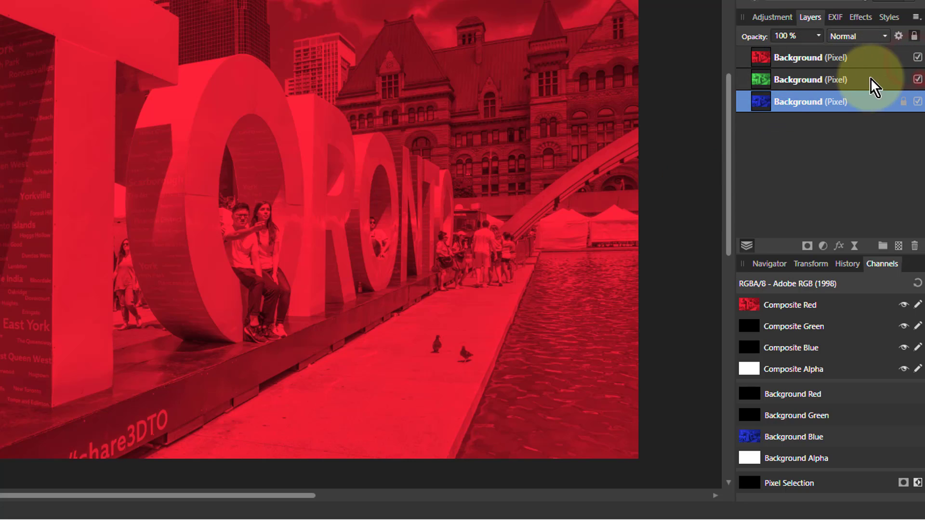
click(828, 65)
shift+click(821, 82)
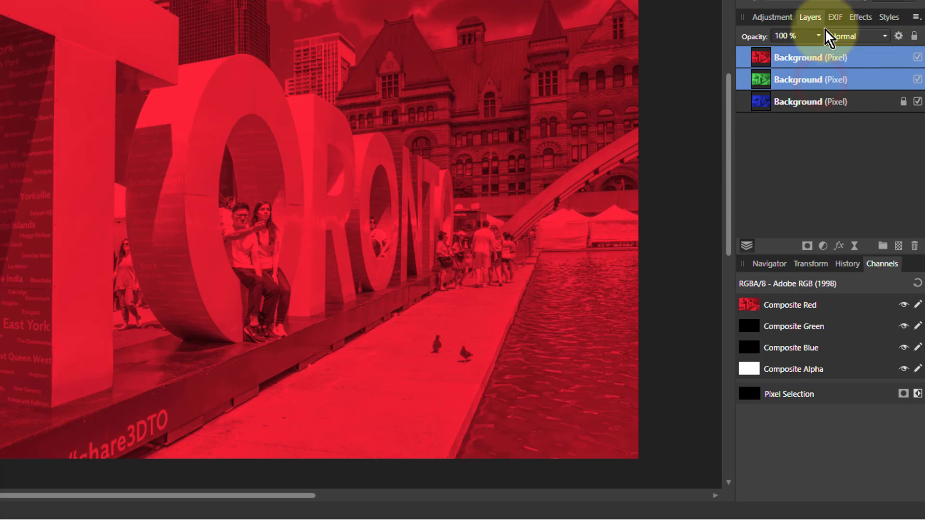
click(850, 36)
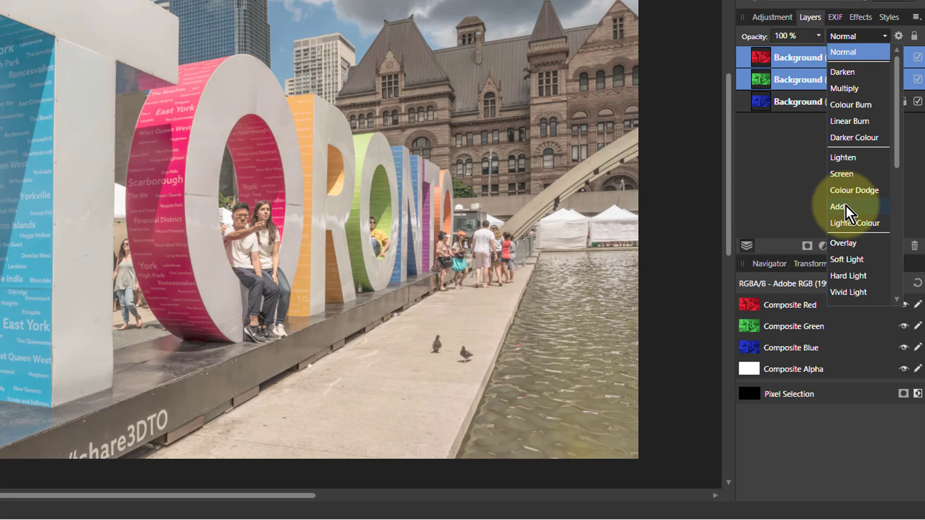
click(842, 206)
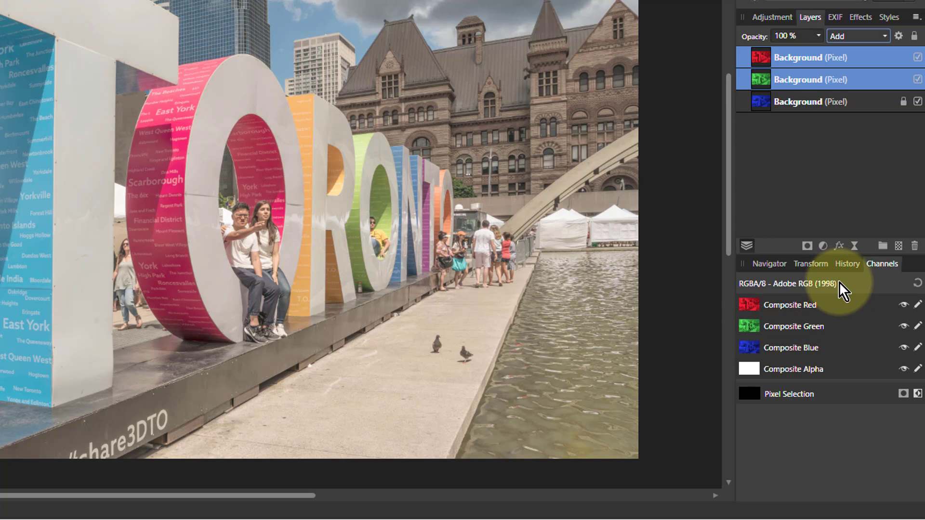
Roll the document history back to its start, undoing the whole RGB channel separation
click(847, 264)
drag(911, 287, 785, 286)
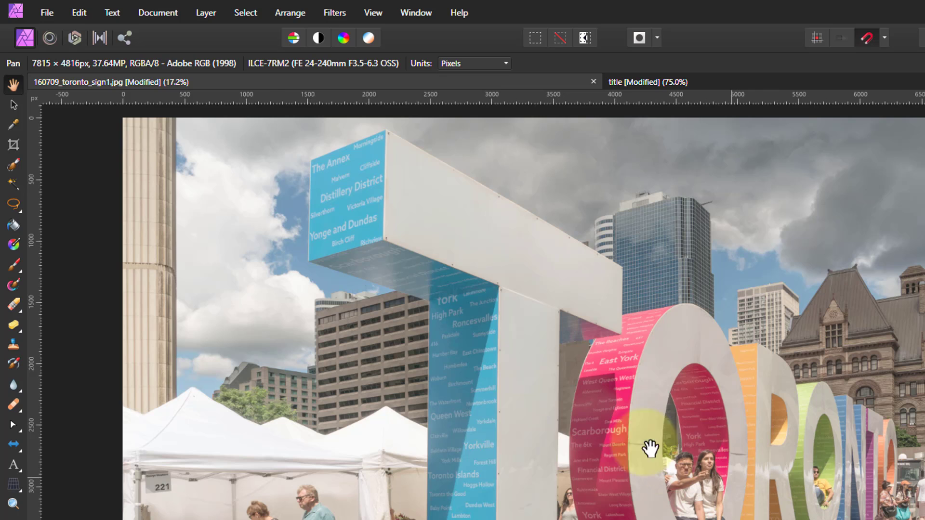
Convert the document to CMYK/8 format with the Coated GRACoL 2006 (ISO 12647-2:2004) profile
click(162, 12)
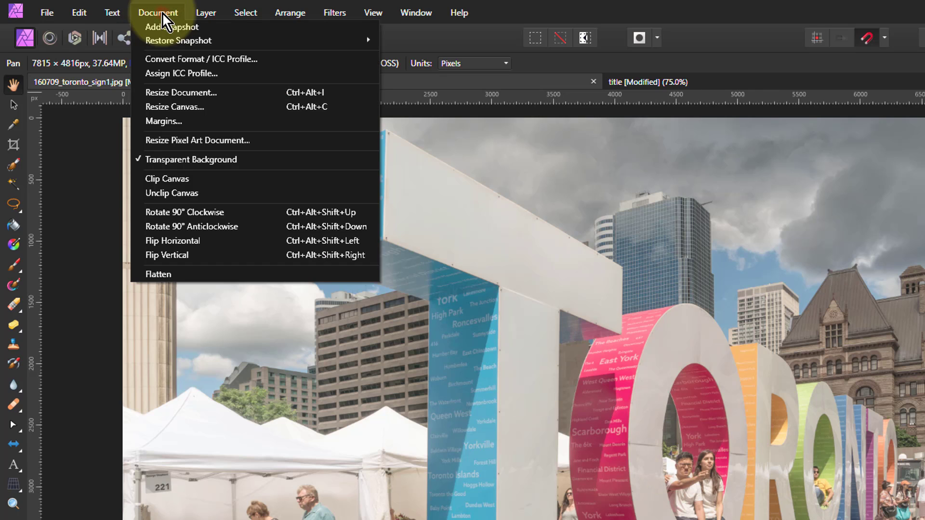
click(211, 60)
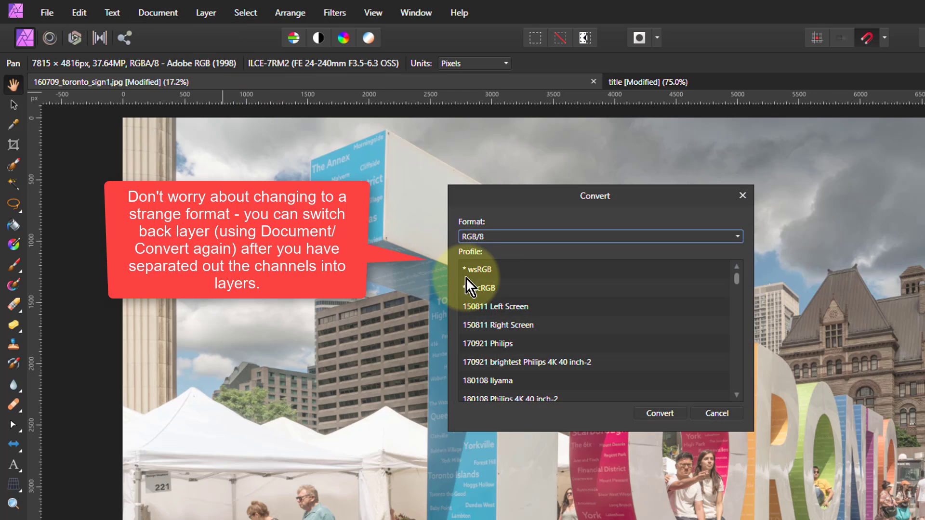
click(484, 236)
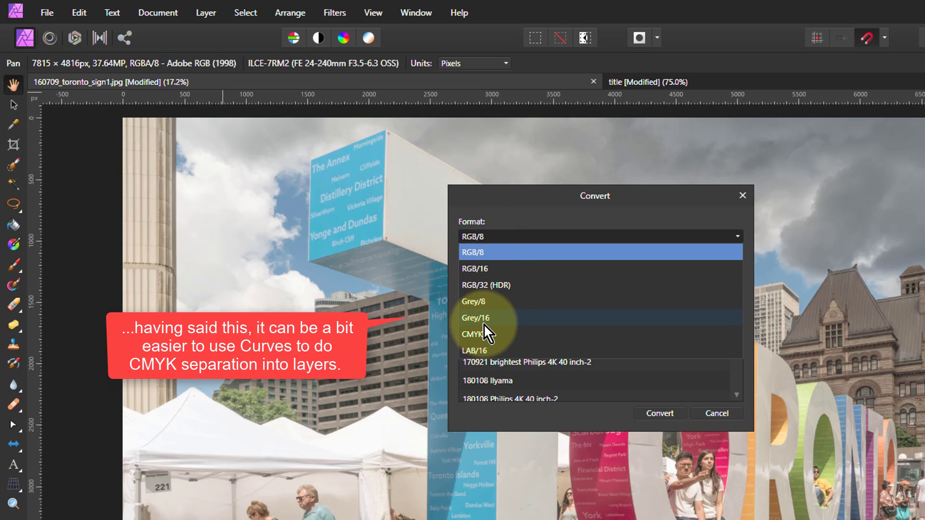
click(485, 335)
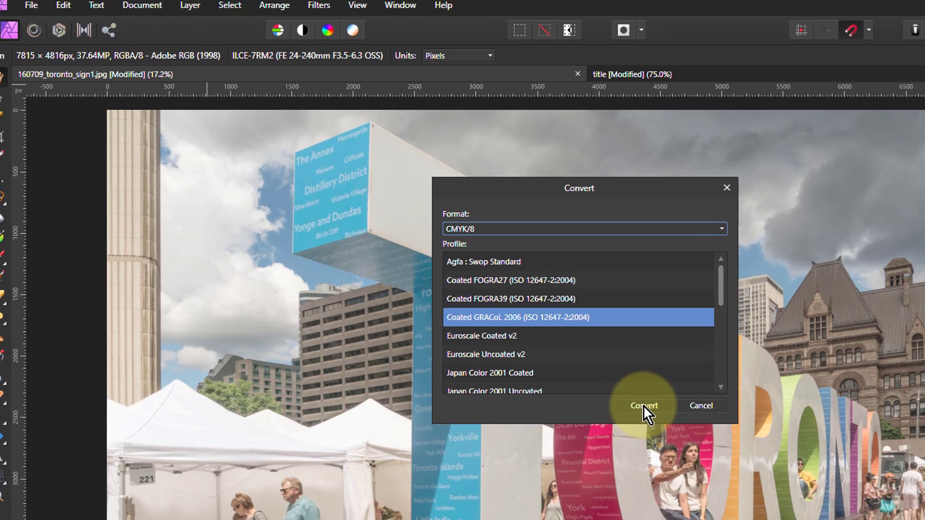
click(644, 406)
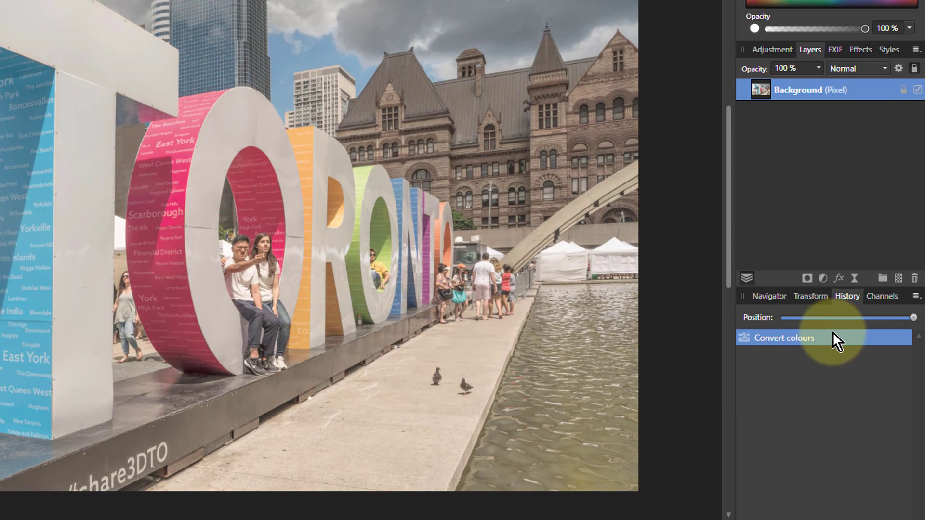
Display the CMYK channels and duplicate the Background layer three times
click(884, 295)
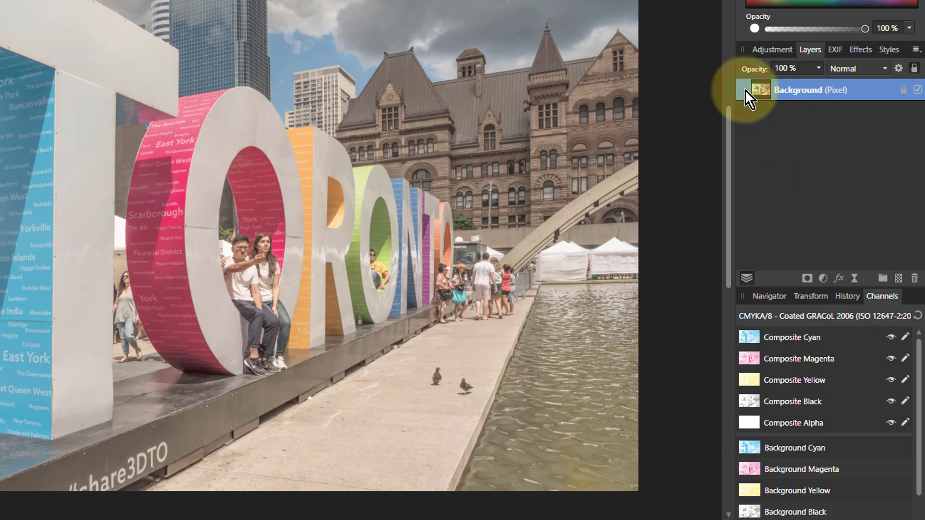
key(ctrl+j)
key(ctrl+j)
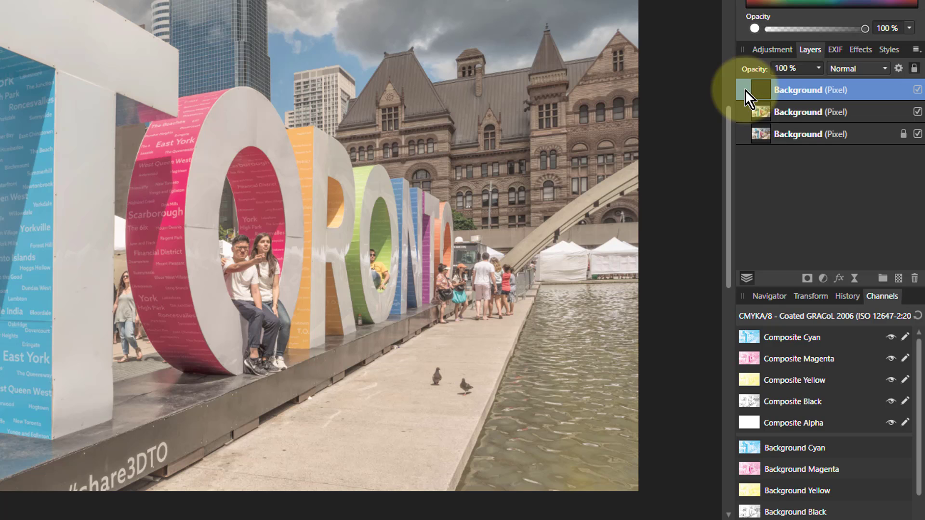
key(ctrl+j)
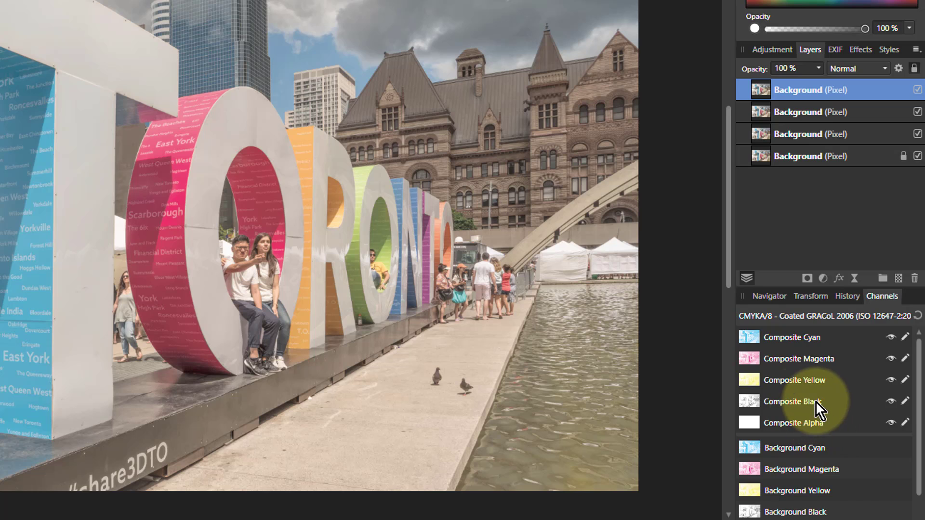
Clear the magenta, yellow and black channels of the topmost Background layer, leaving its cyan channel
scroll(791, 375, down, 1)
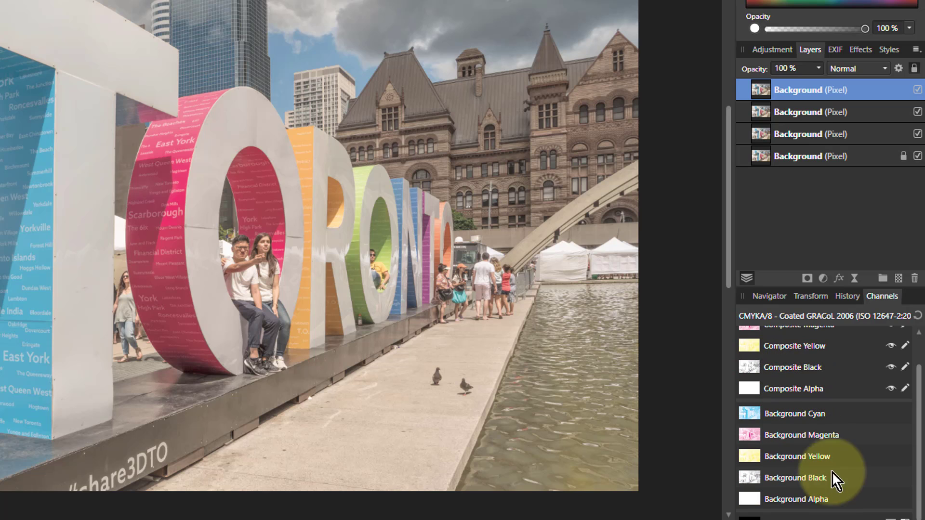
right_click(780, 434)
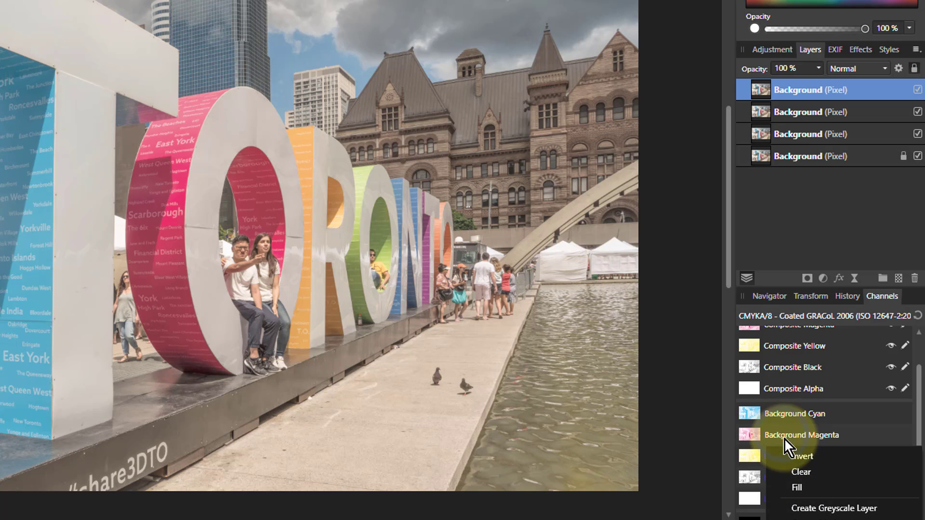
click(795, 472)
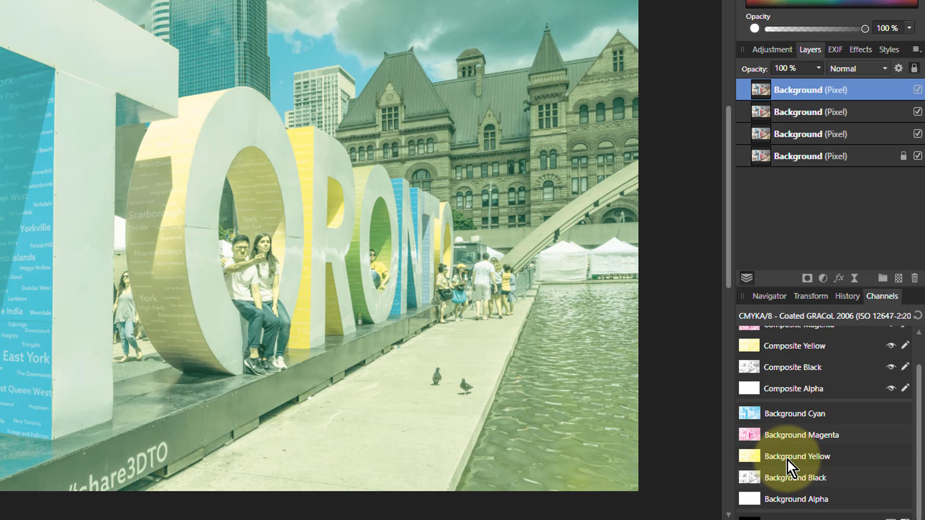
right_click(787, 457)
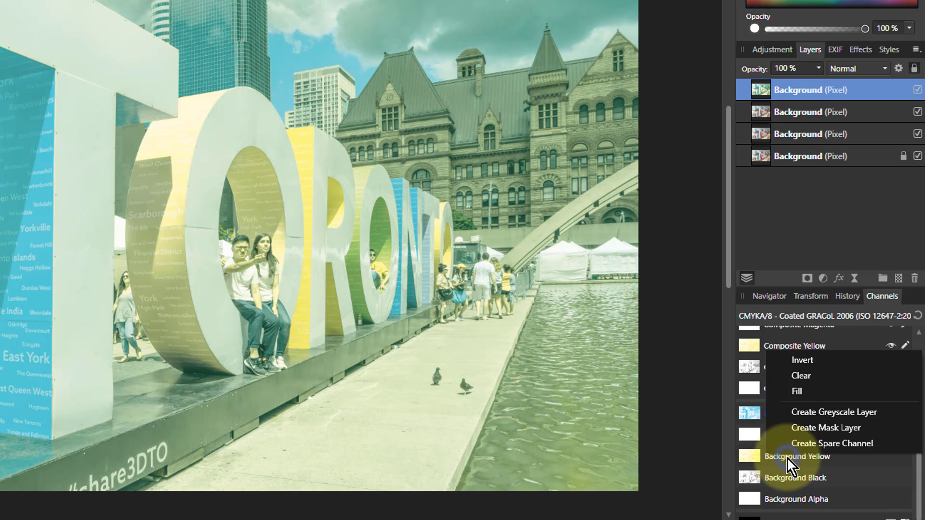
click(800, 376)
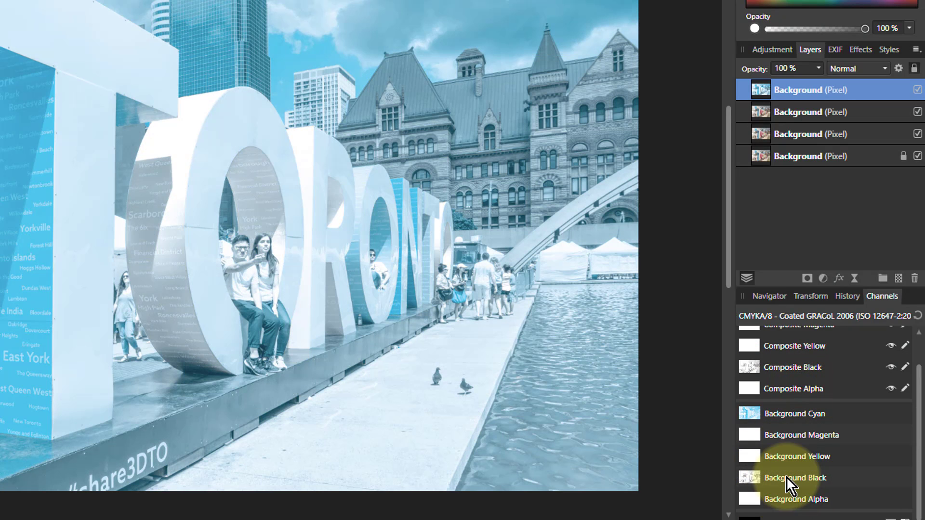
right_click(793, 477)
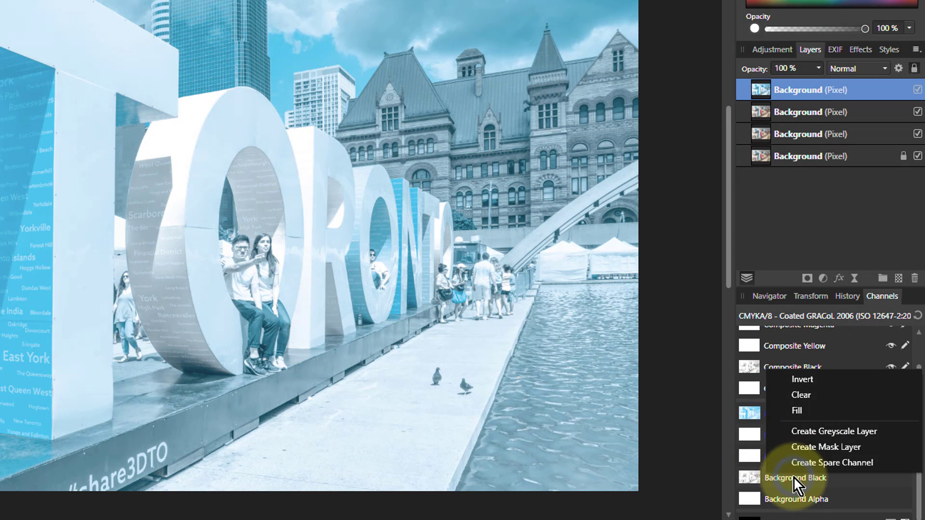
click(797, 398)
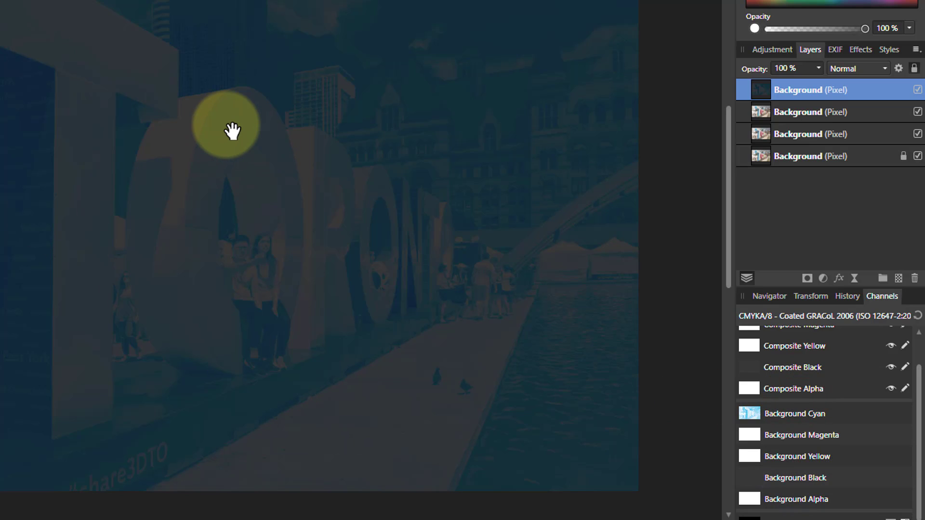
Fill the topmost Background layer's black channel so the layer holds only cyan
right_click(796, 478)
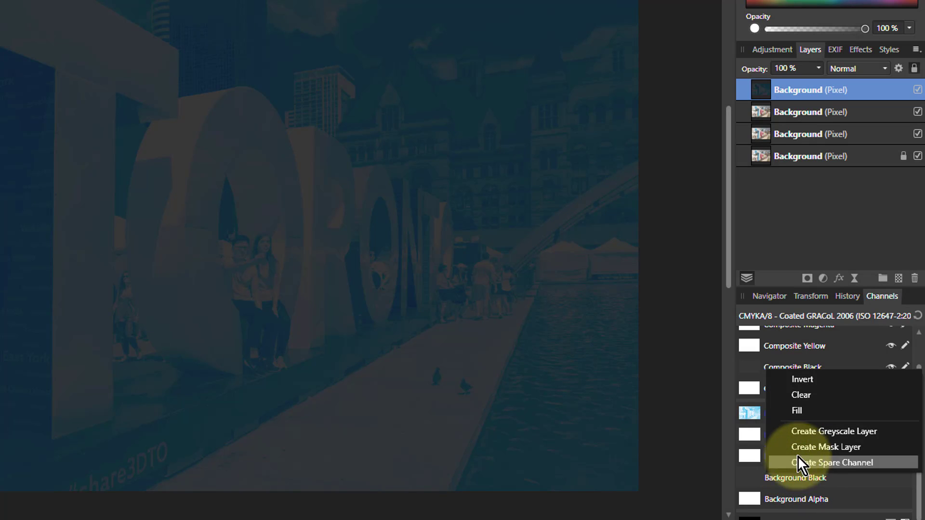
click(794, 412)
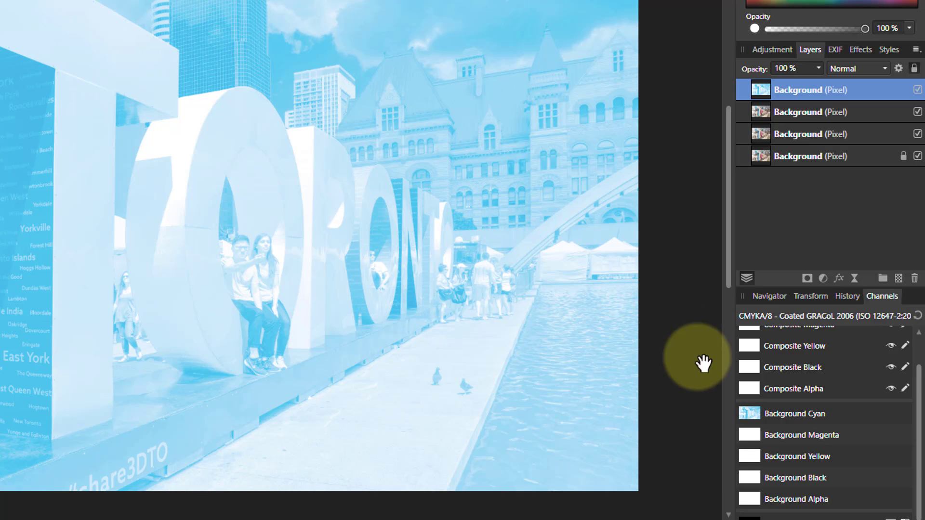
Reduce the second Background layer to its magenta channel by clearing cyan and yellow and filling black
click(798, 110)
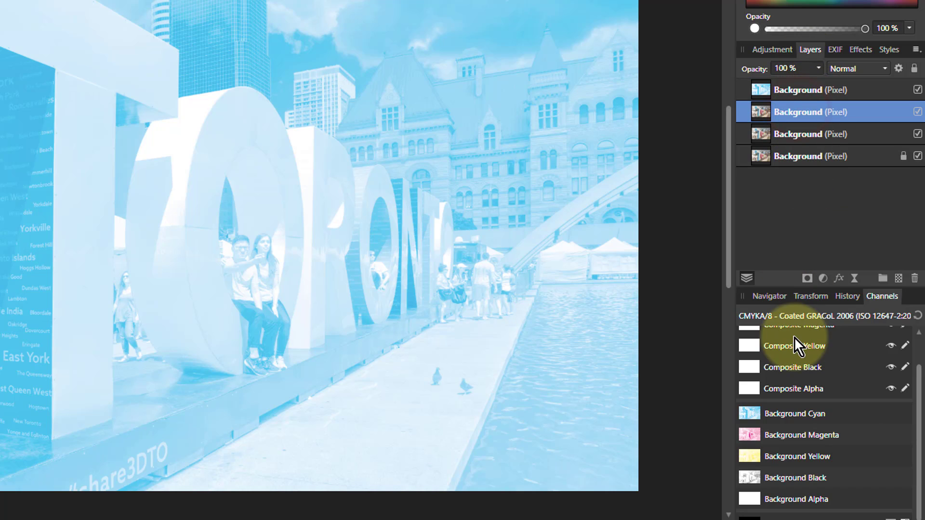
right_click(778, 411)
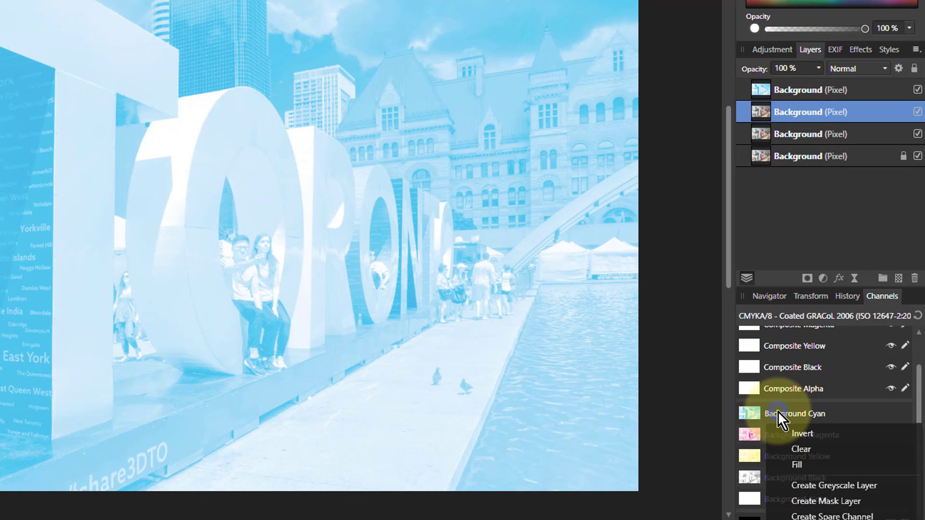
click(803, 446)
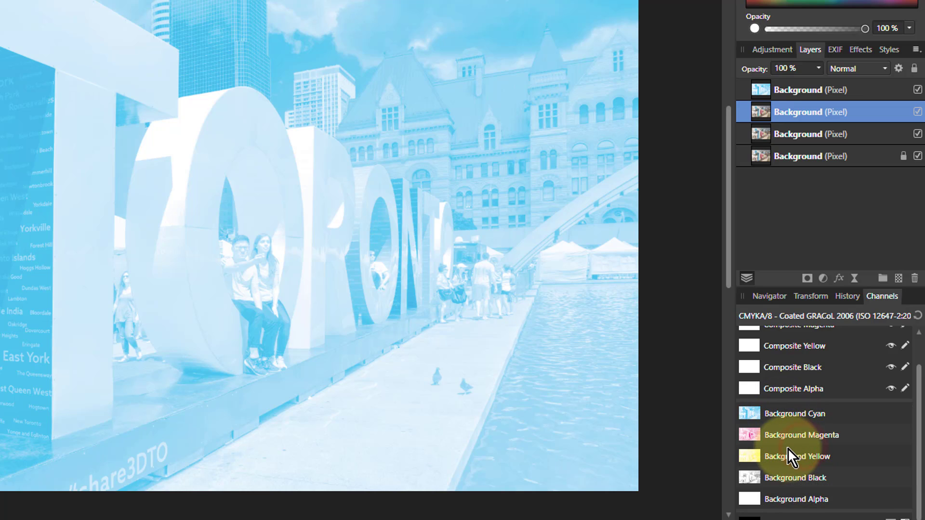
right_click(800, 455)
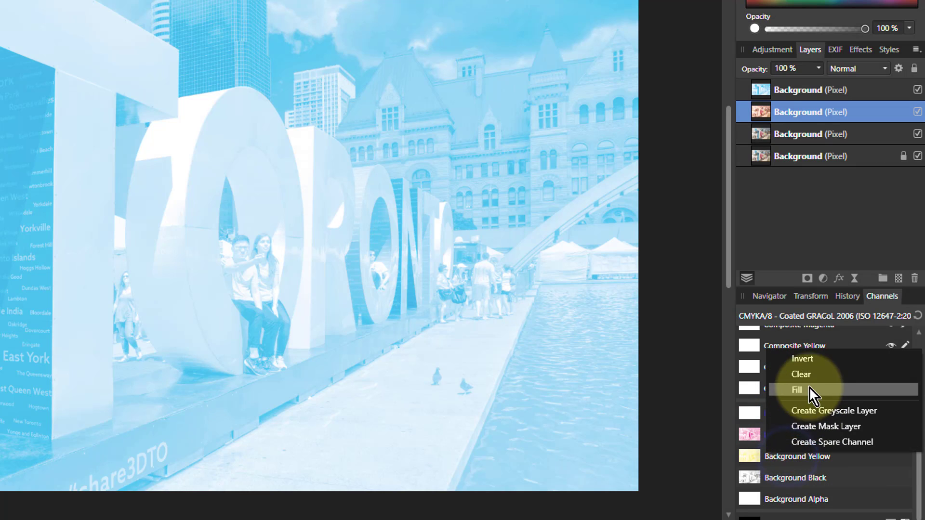
click(801, 375)
right_click(796, 475)
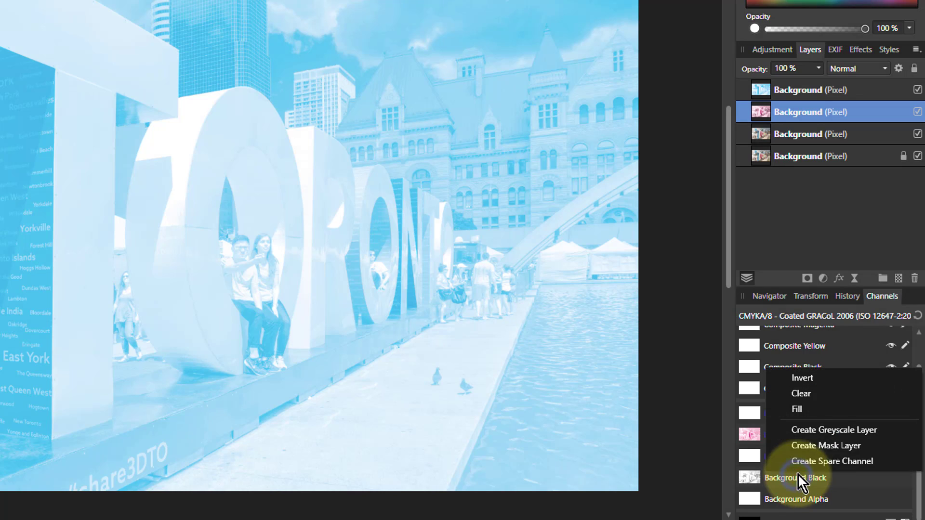
click(808, 412)
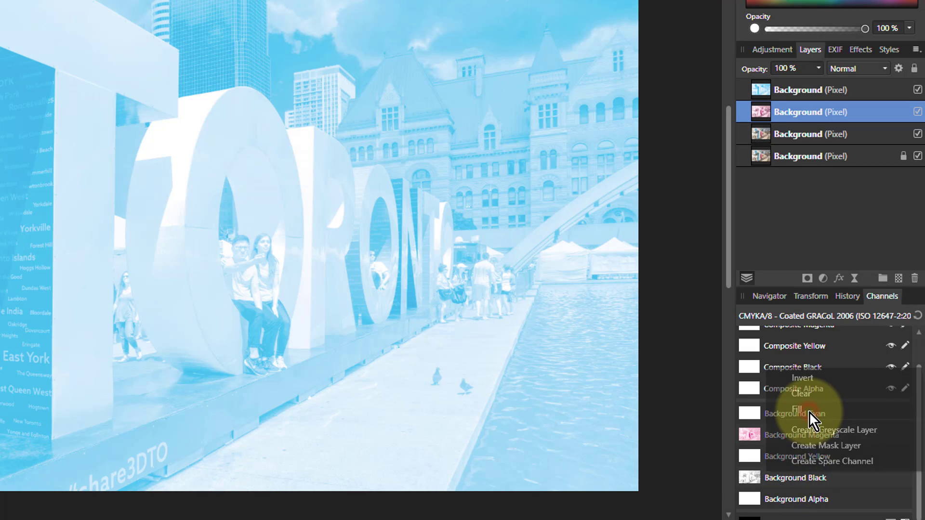
Hide the cyan and magenta layers, and reduce the third Background layer to yellow by clearing cyan and magenta and filling black
click(917, 91)
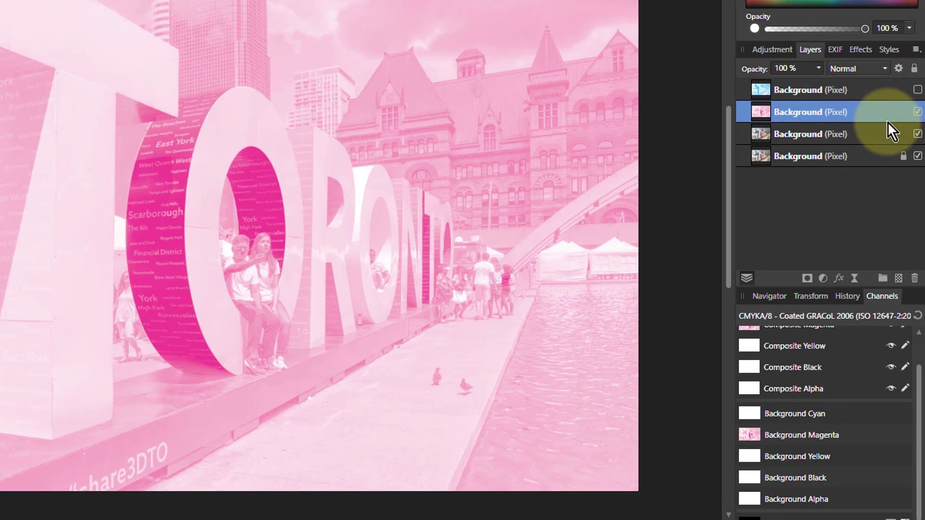
click(917, 112)
click(770, 135)
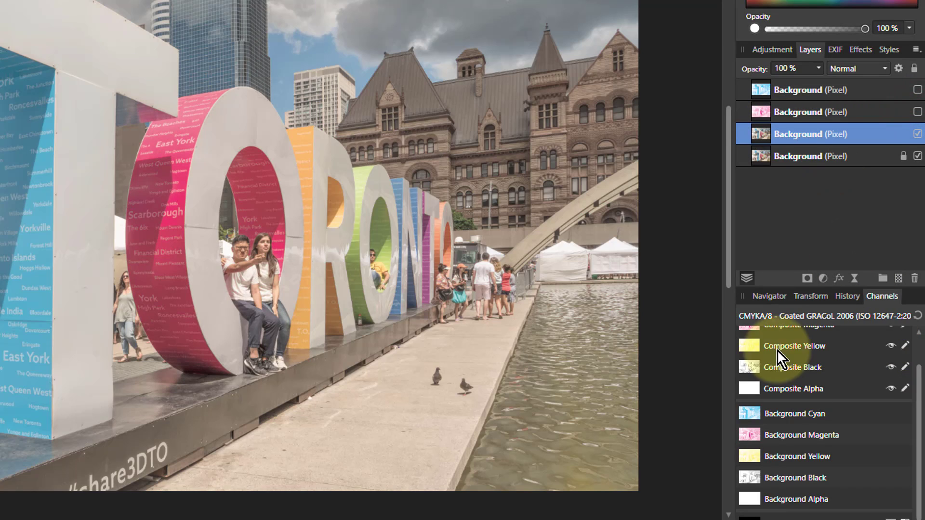
right_click(781, 414)
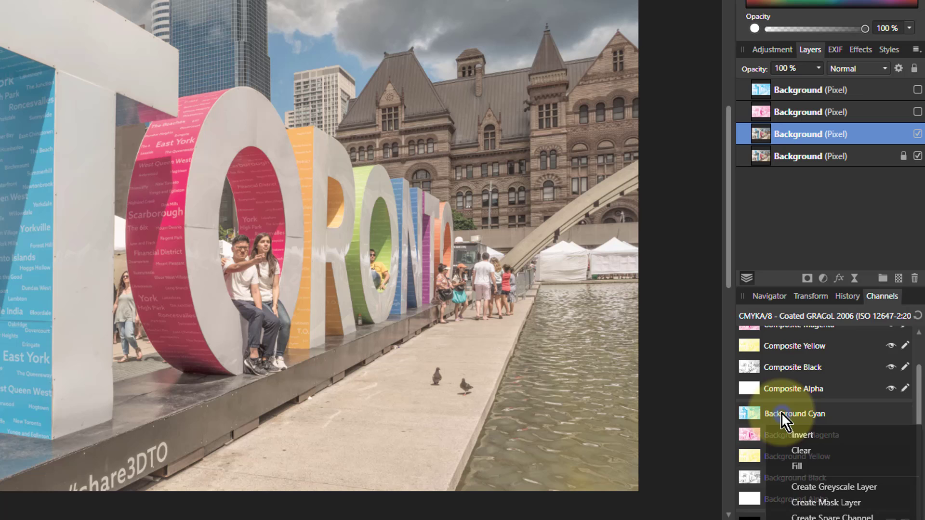
click(801, 454)
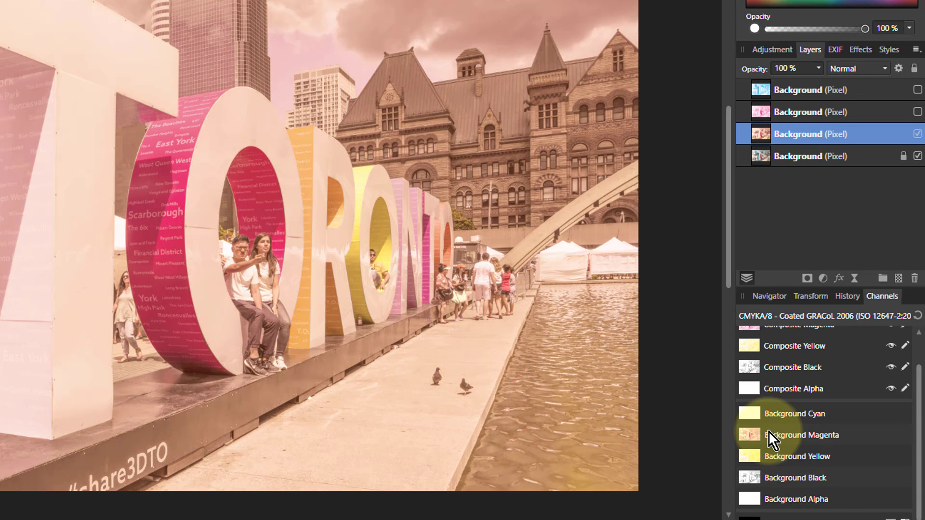
right_click(768, 434)
click(812, 467)
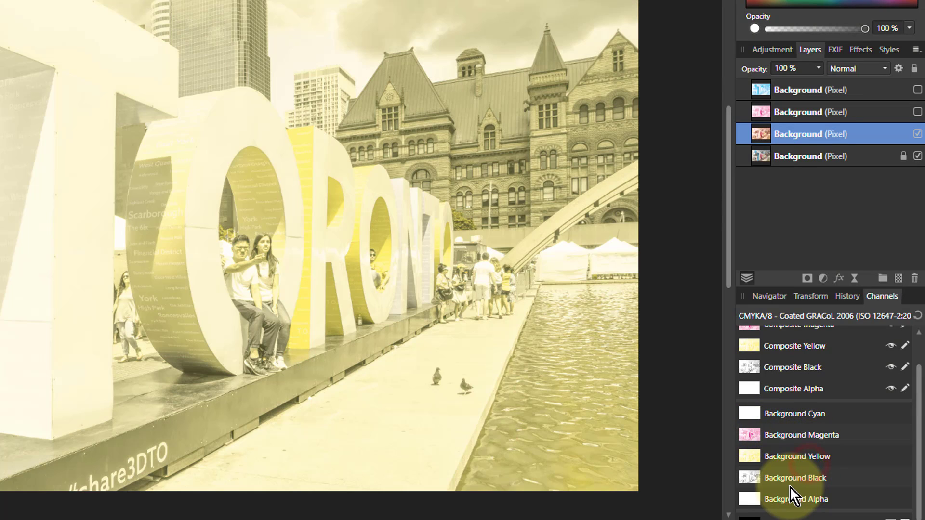
right_click(789, 481)
click(794, 415)
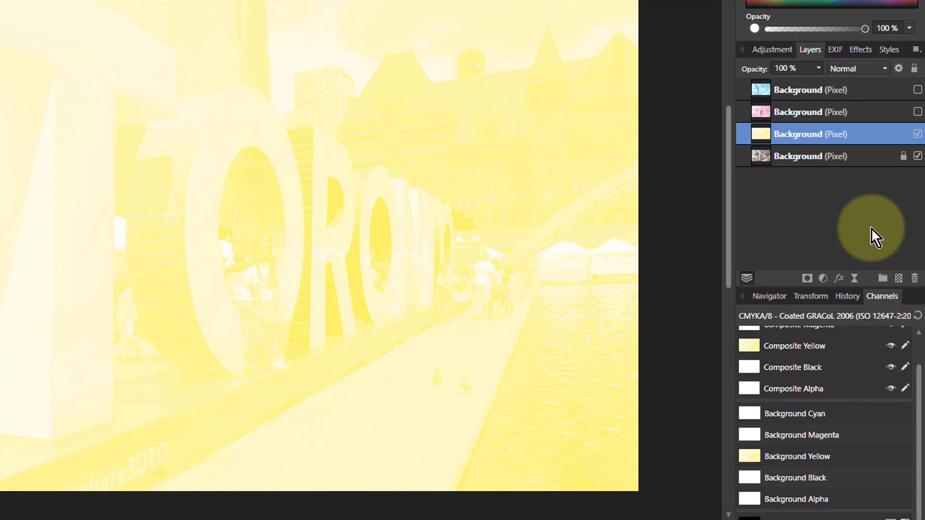
Hide the yellow layer and clear the cyan, magenta and yellow channels of the bottom Background layer, leaving its black channel
click(918, 135)
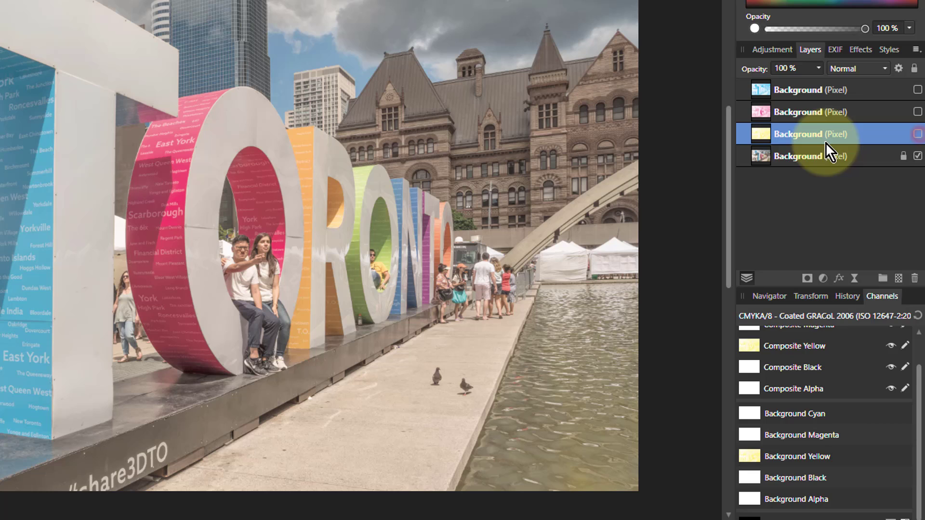
click(774, 157)
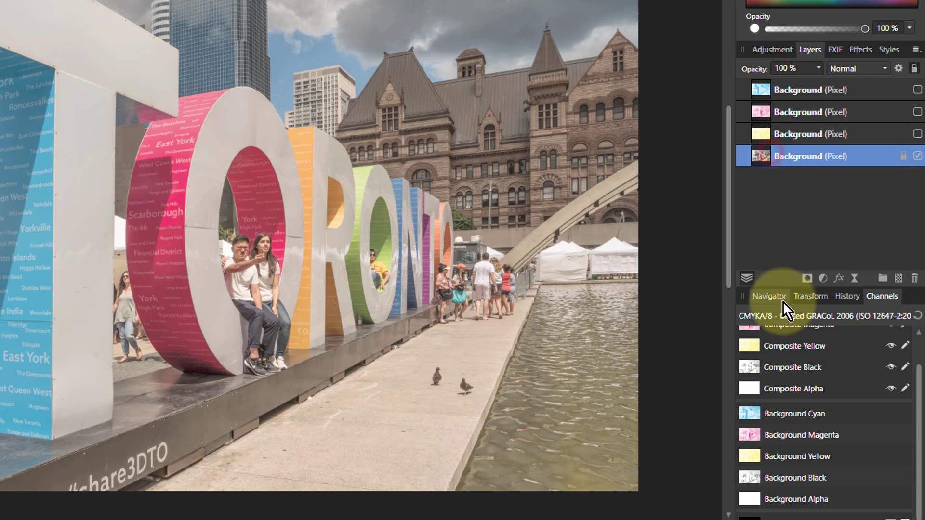
right_click(791, 413)
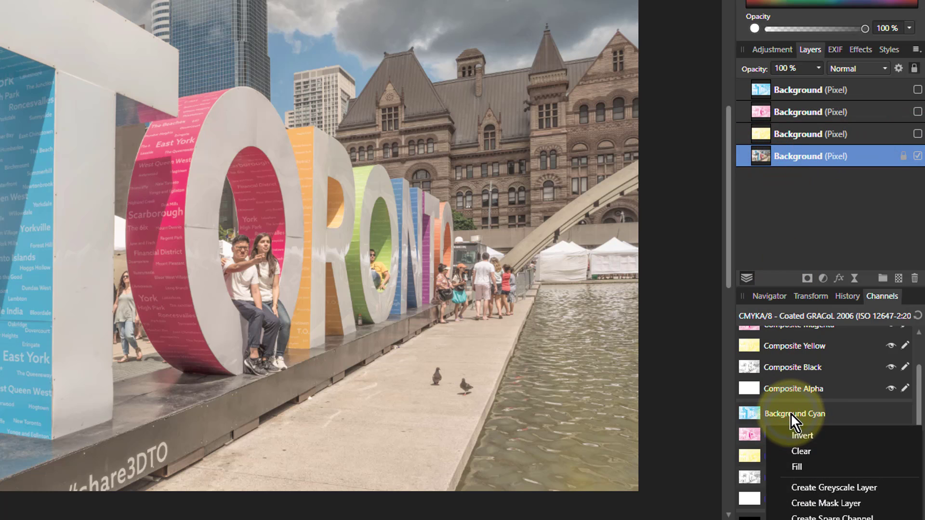
click(796, 449)
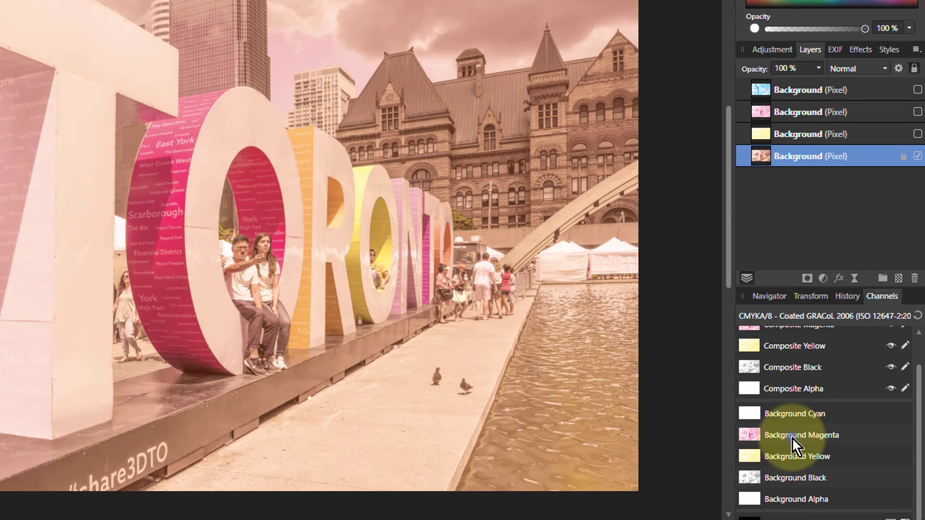
right_click(793, 436)
click(797, 358)
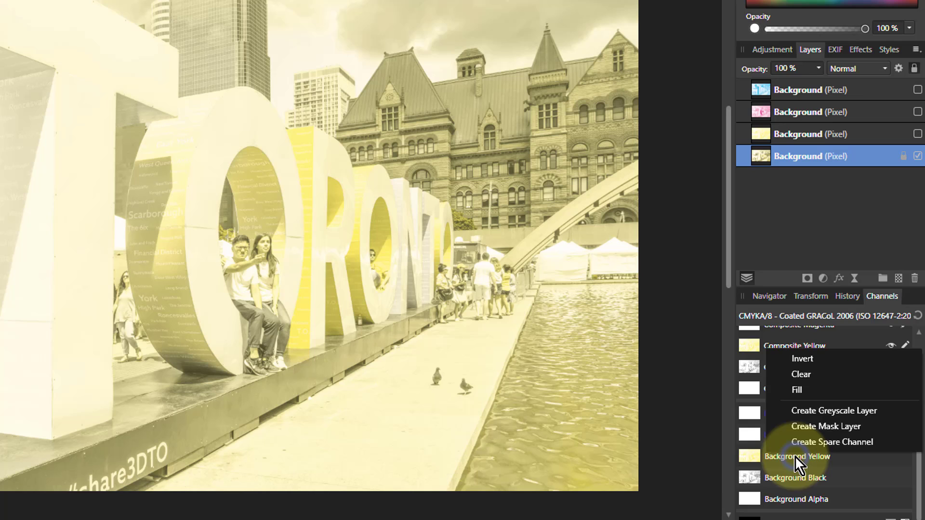
click(813, 375)
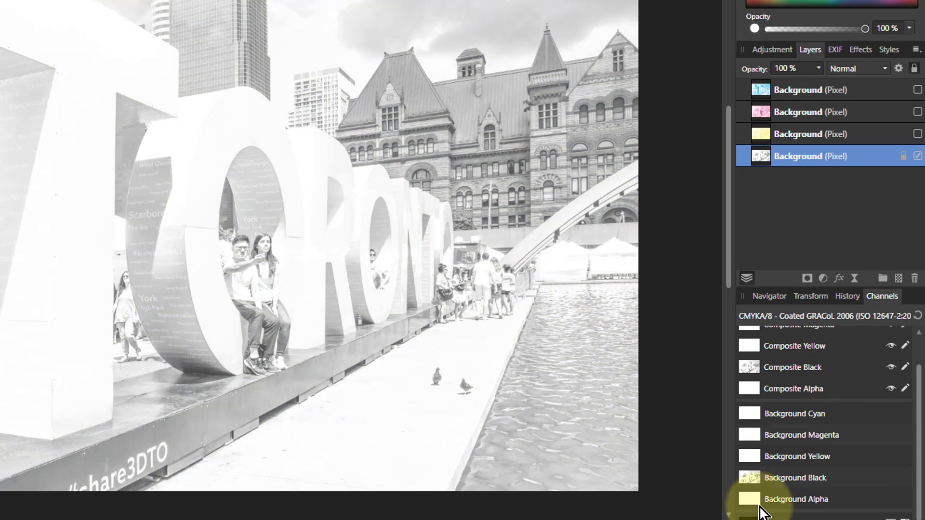
Make the cyan, magenta and yellow layers visible again and set all three to the Multiply blend mode
click(916, 90)
click(917, 112)
click(917, 134)
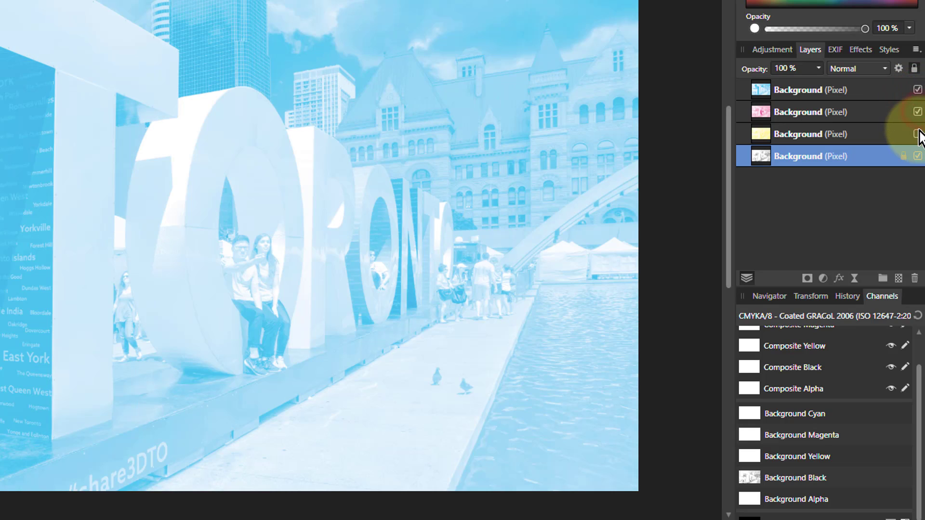
click(838, 90)
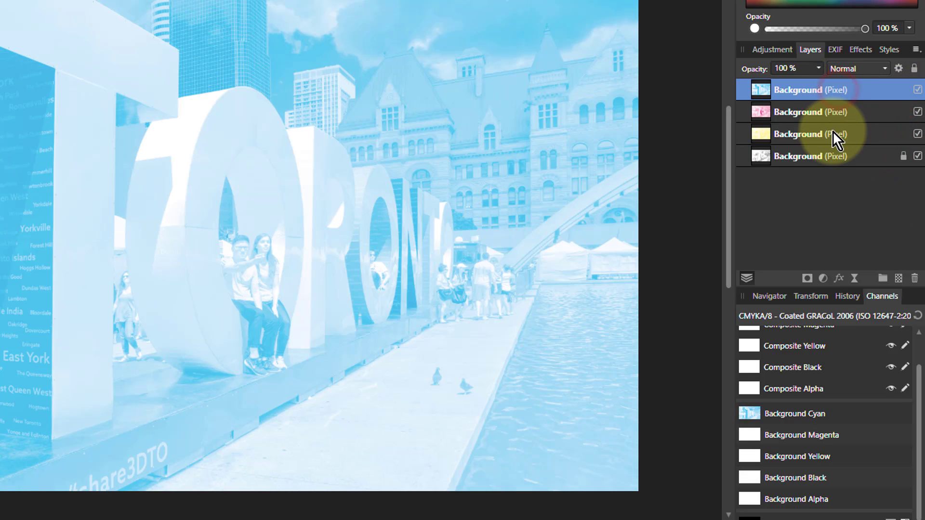
shift+click(832, 132)
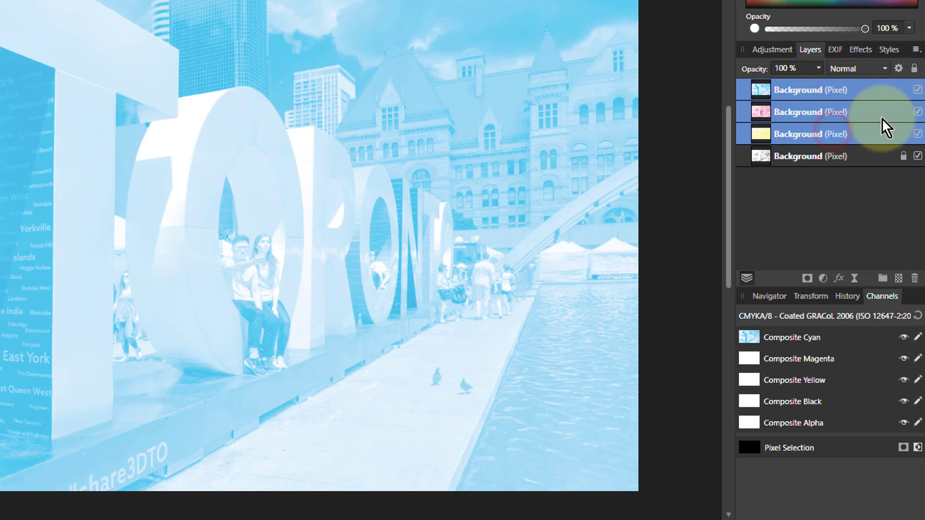
click(855, 74)
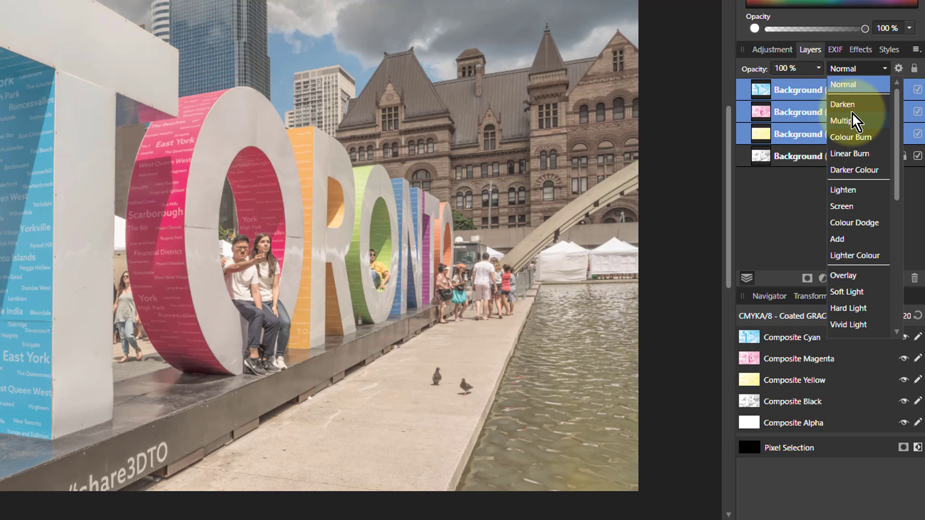
click(847, 121)
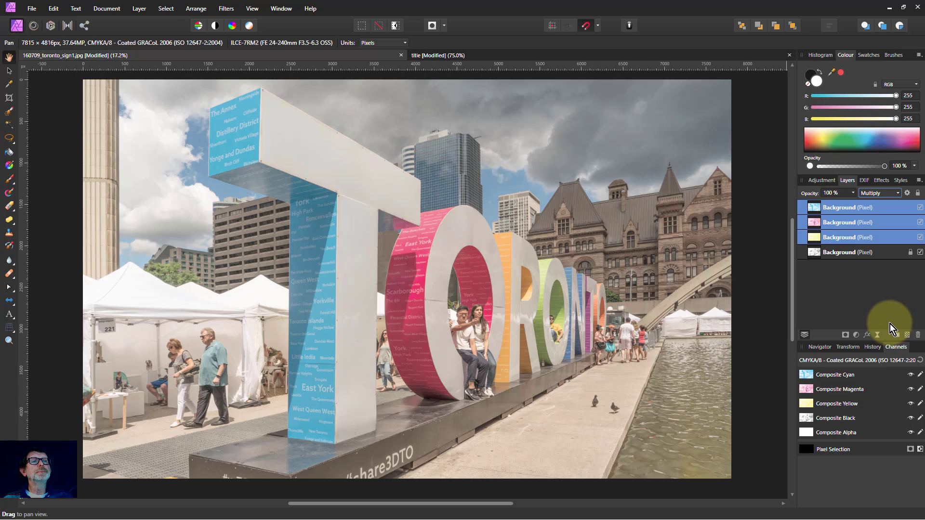
Roll the document history back to its start, undoing the whole CMYK conversion and channel separation
click(865, 352)
drag(915, 361, 780, 365)
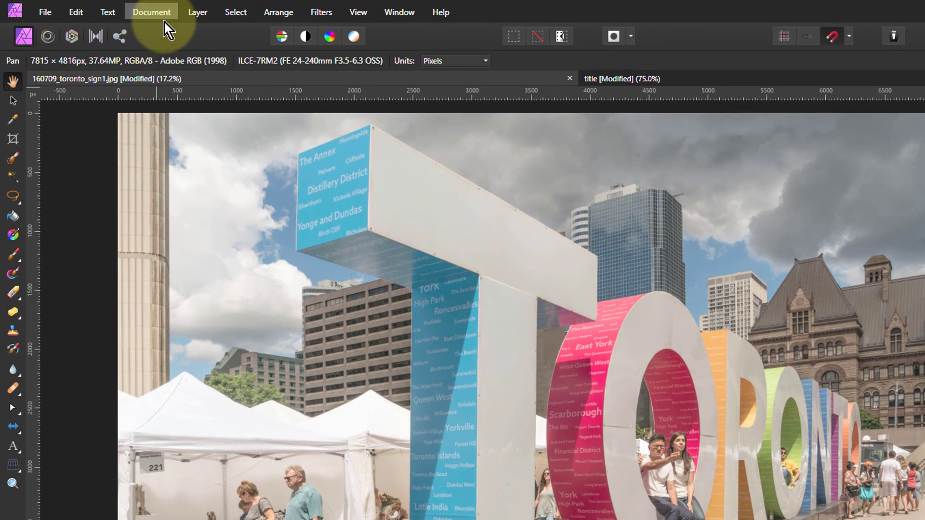
Convert the document to LAB/16 format with the CIELAB D50 profile
click(160, 13)
click(209, 60)
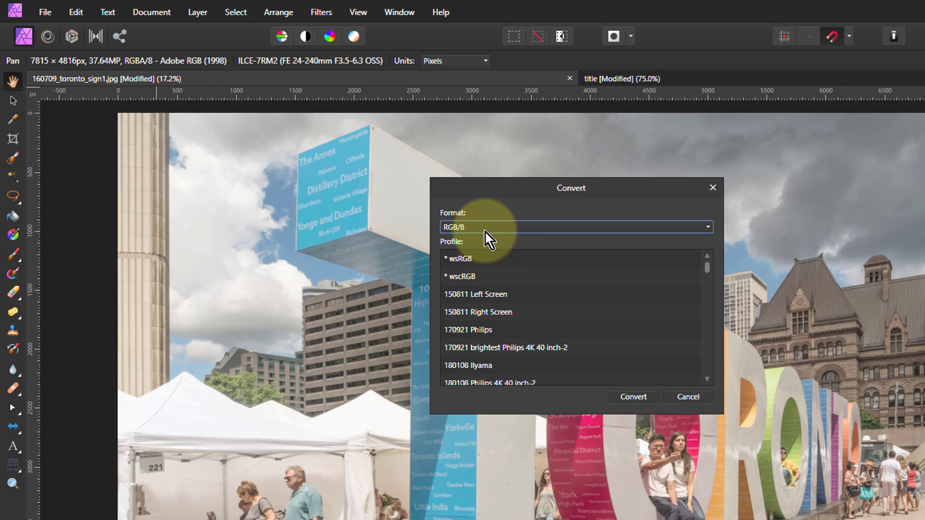
click(484, 229)
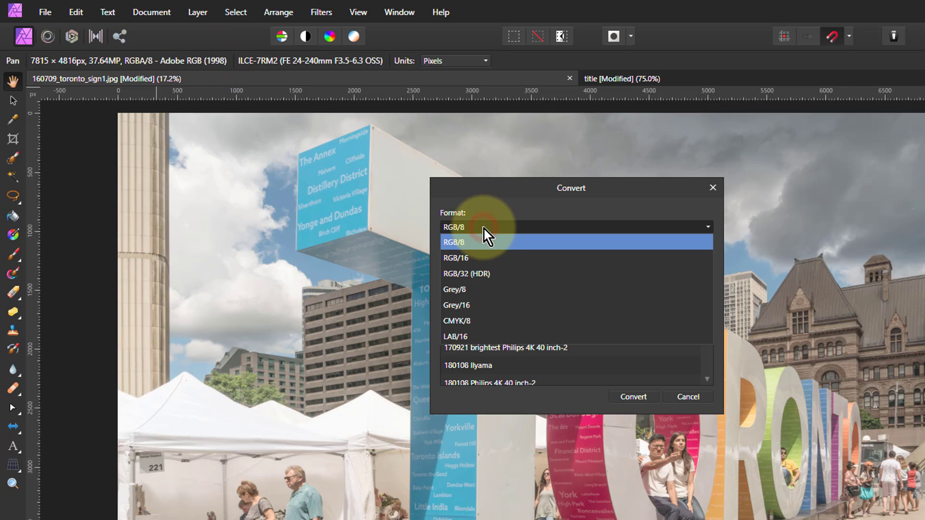
click(484, 338)
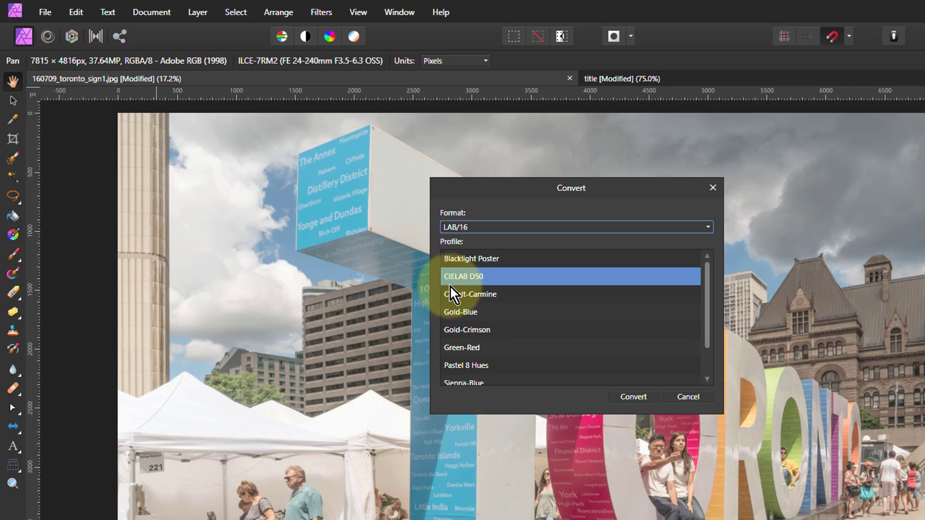
click(634, 397)
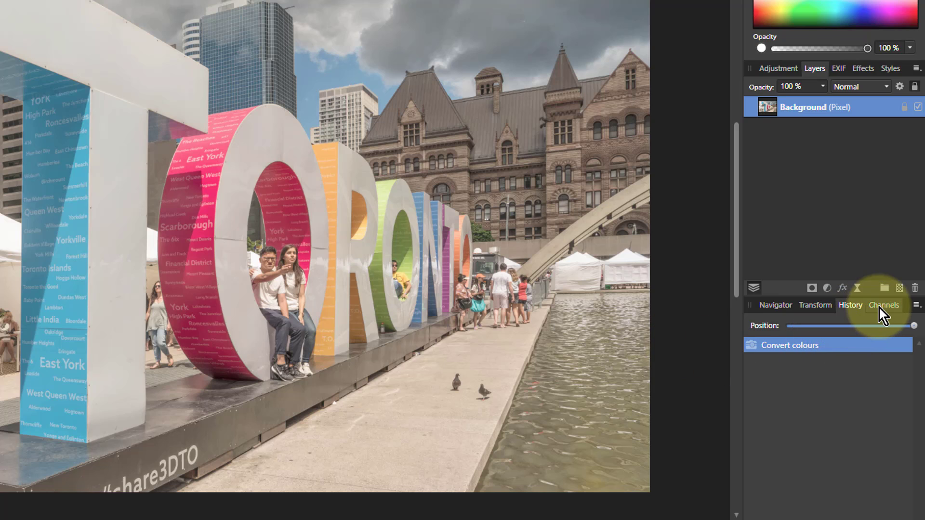
Display the LAB channels and duplicate the Background layer twice
click(881, 305)
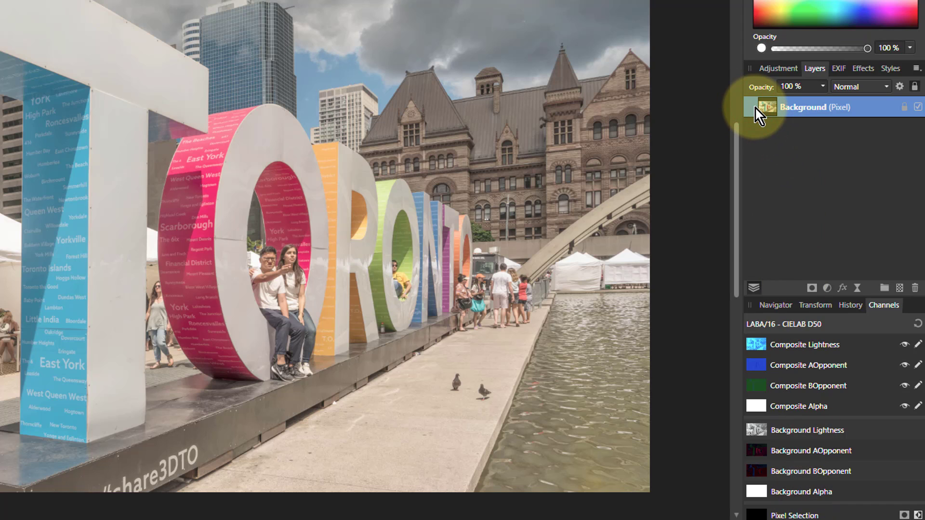
key(ctrl+j)
key(ctrl+j)
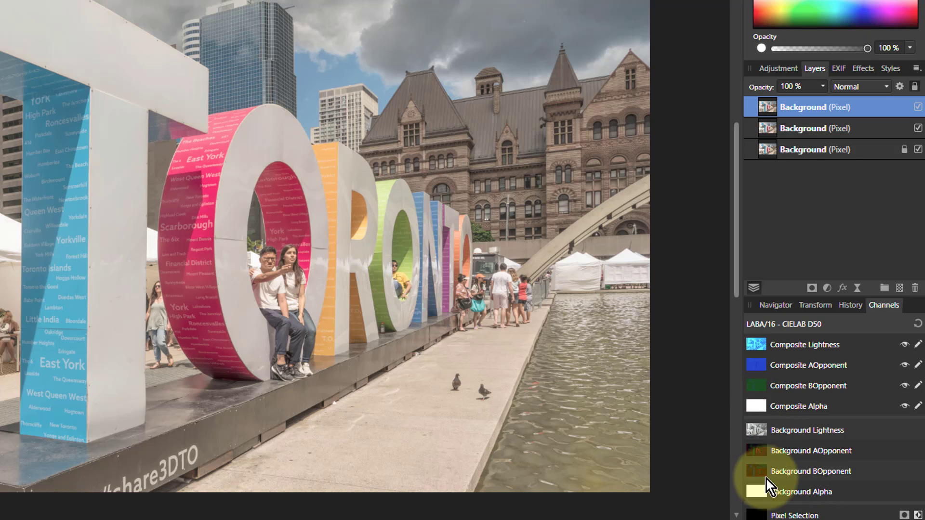
Clear the AOpponent and BOpponent channels of the topmost Background layer, leaving its lightness channel
right_click(787, 453)
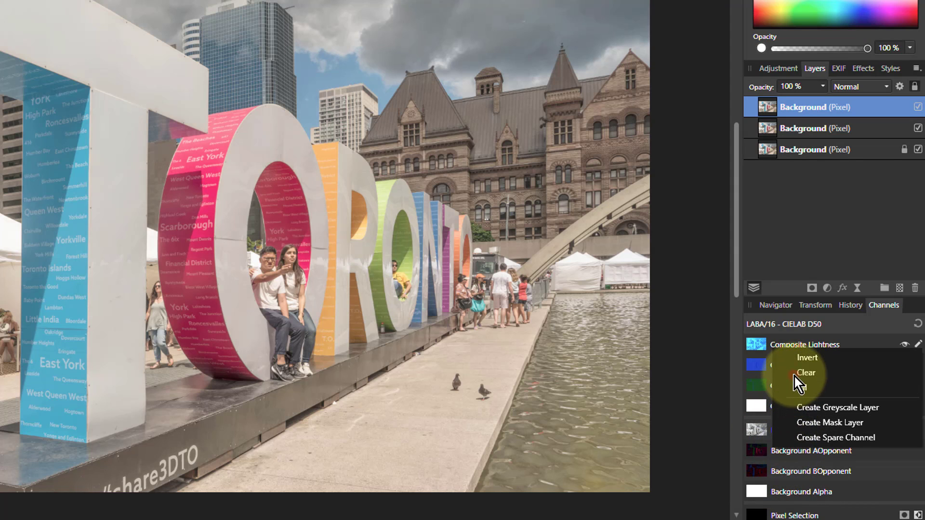
click(795, 375)
right_click(787, 470)
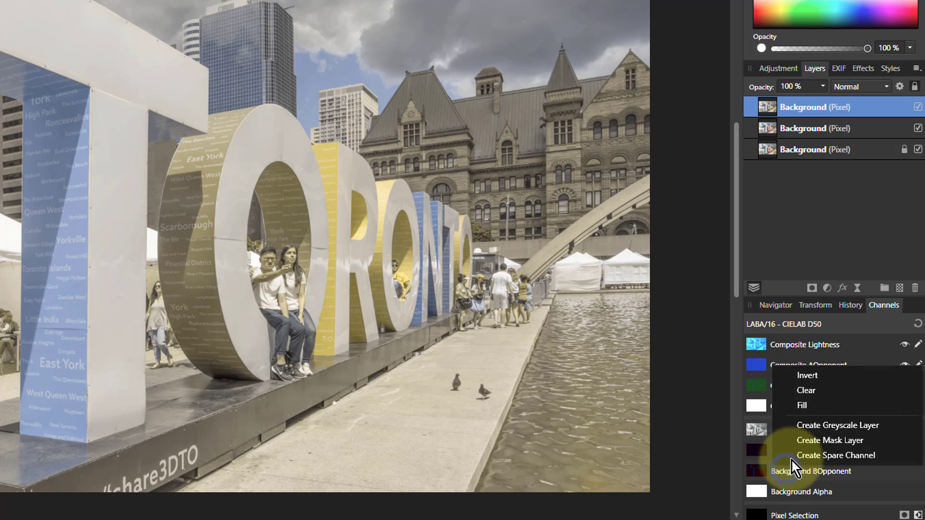
click(803, 391)
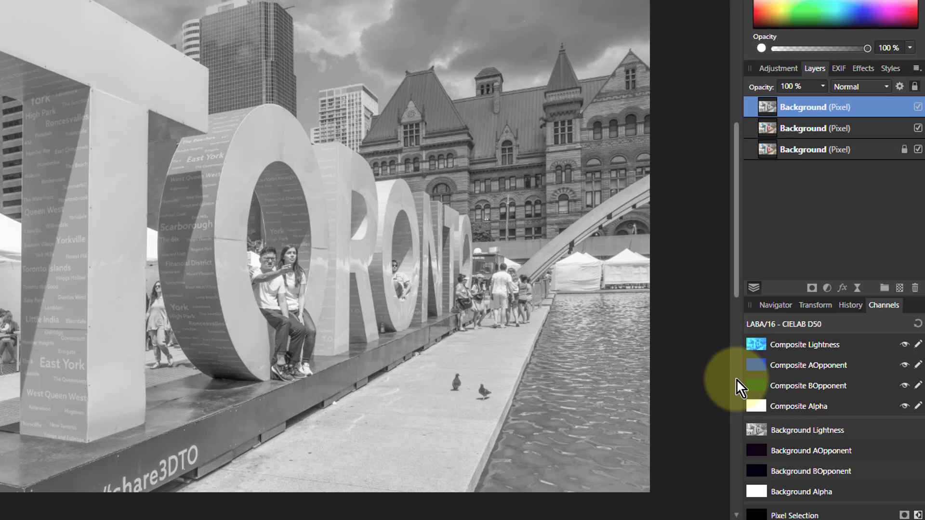
Hide the topmost layer, fill the middle Background layer's Lightness channel and clear its BOpponent channel
click(916, 105)
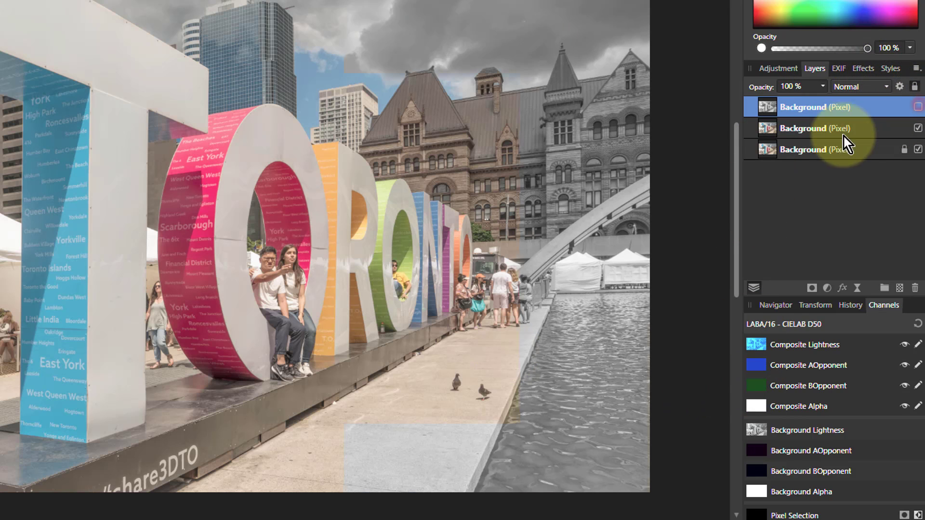
click(829, 133)
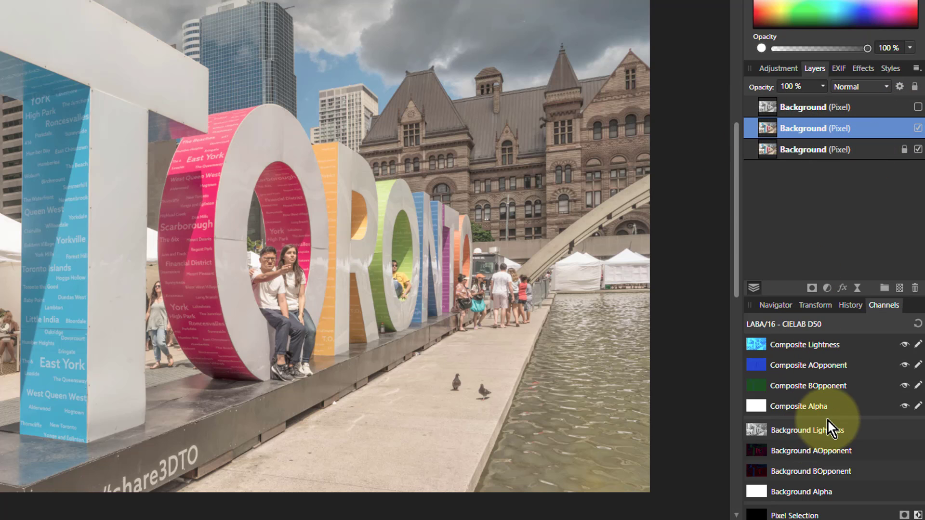
right_click(793, 429)
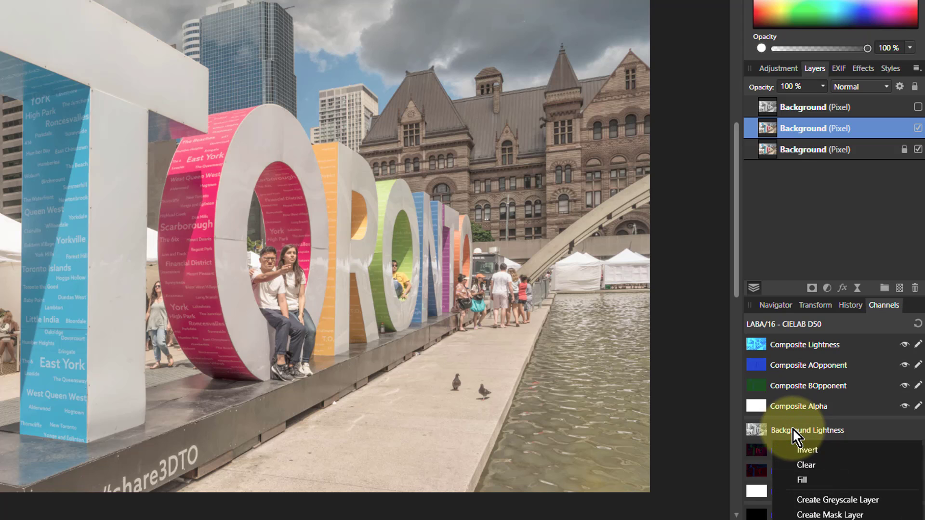
click(801, 481)
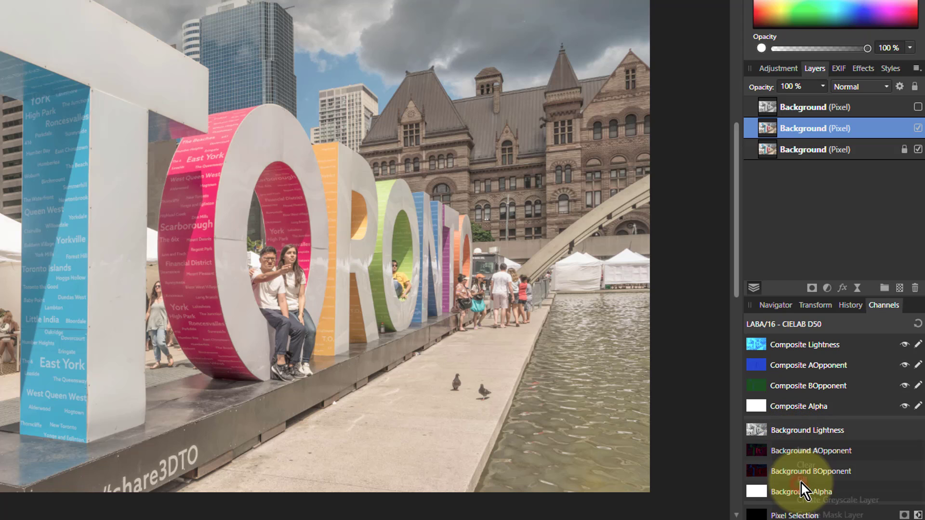
right_click(784, 469)
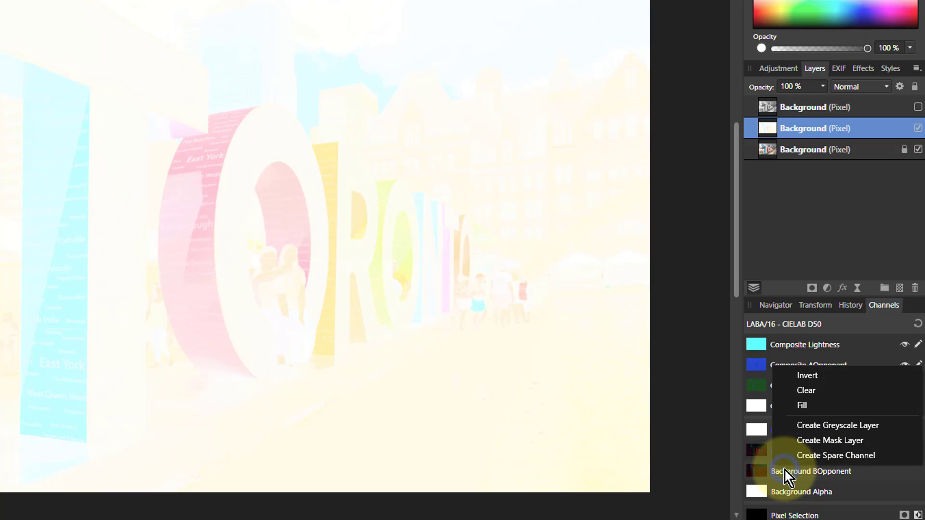
click(802, 392)
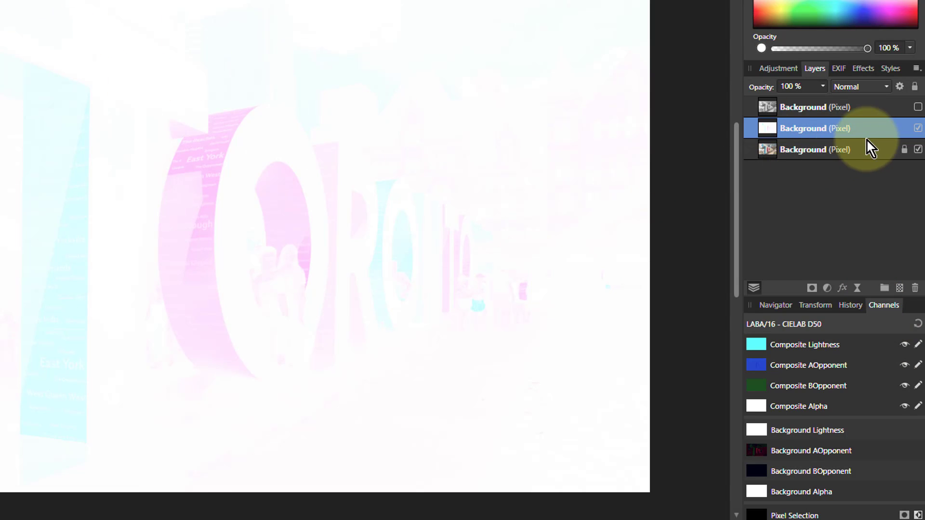
Hide the middle layer, fill the bottom Background layer's Lightness channel and clear its AOpponent channel
click(918, 128)
click(791, 147)
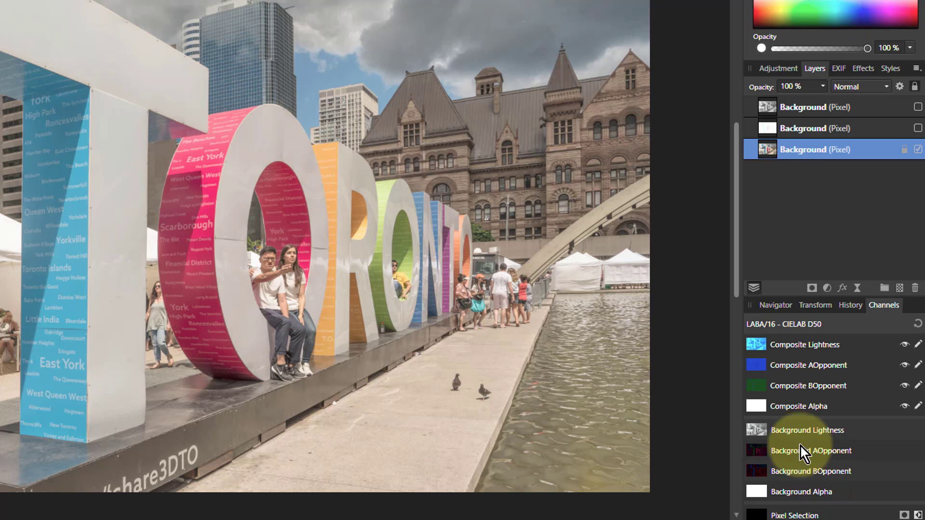
right_click(796, 431)
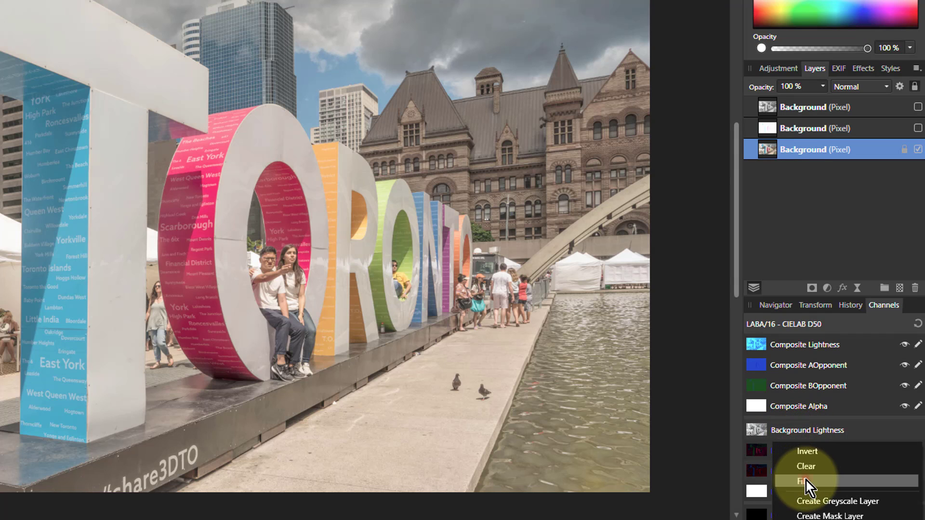
click(806, 480)
right_click(794, 450)
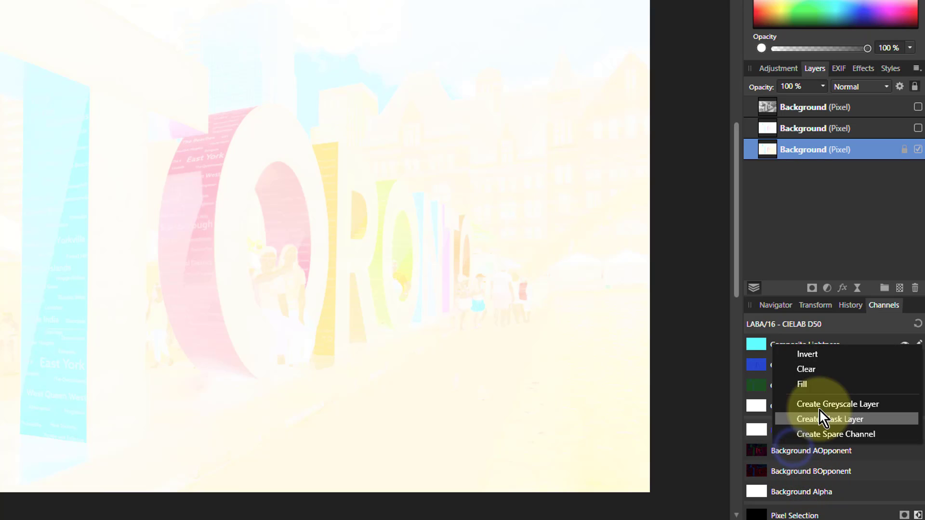
click(816, 371)
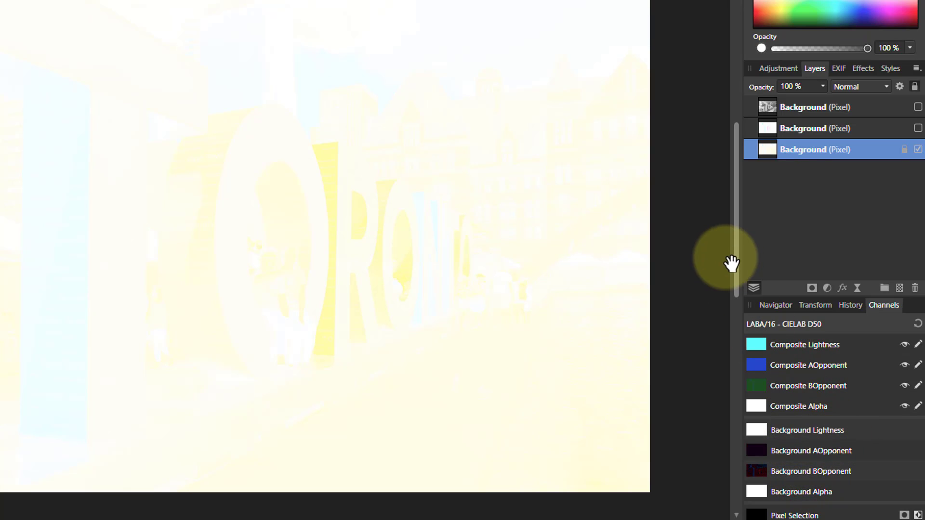
Show the two hidden layers and set the blend mode of all three Background layers to Multiply
click(917, 127)
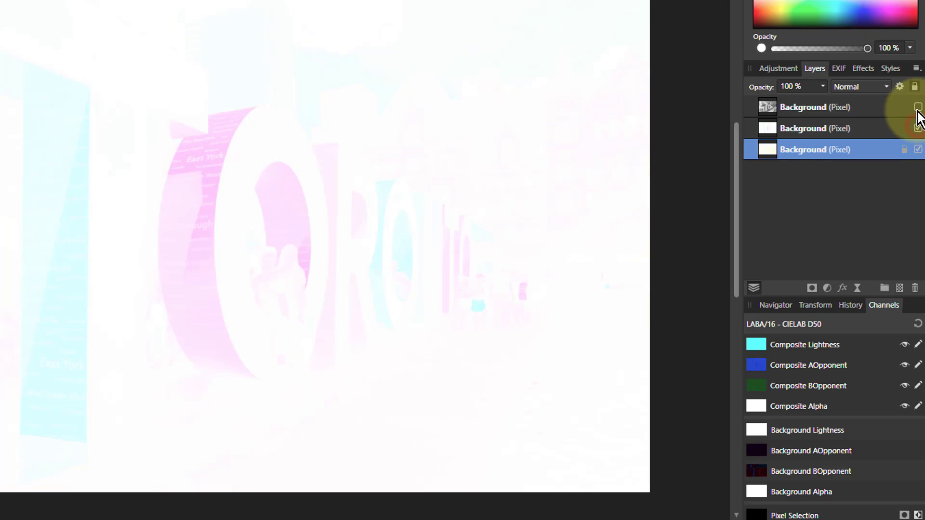
click(917, 108)
click(848, 104)
shift+click(839, 150)
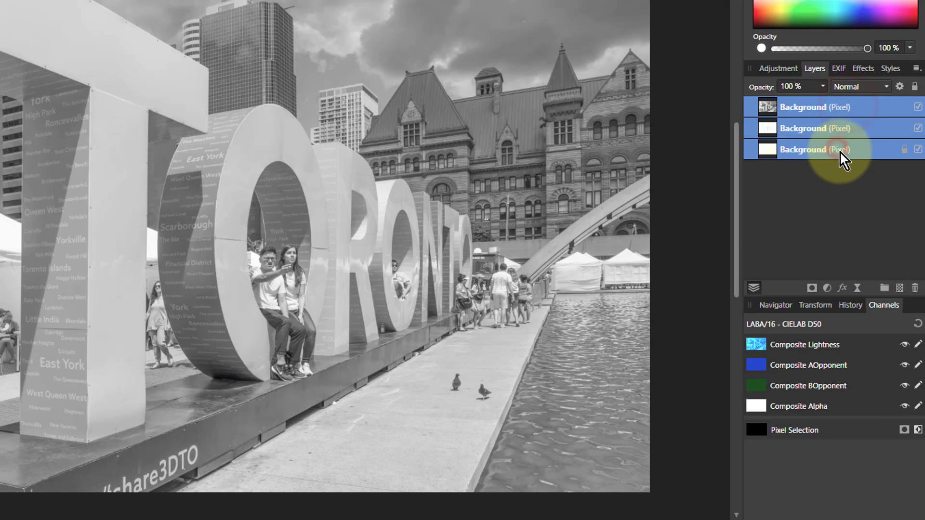
click(857, 87)
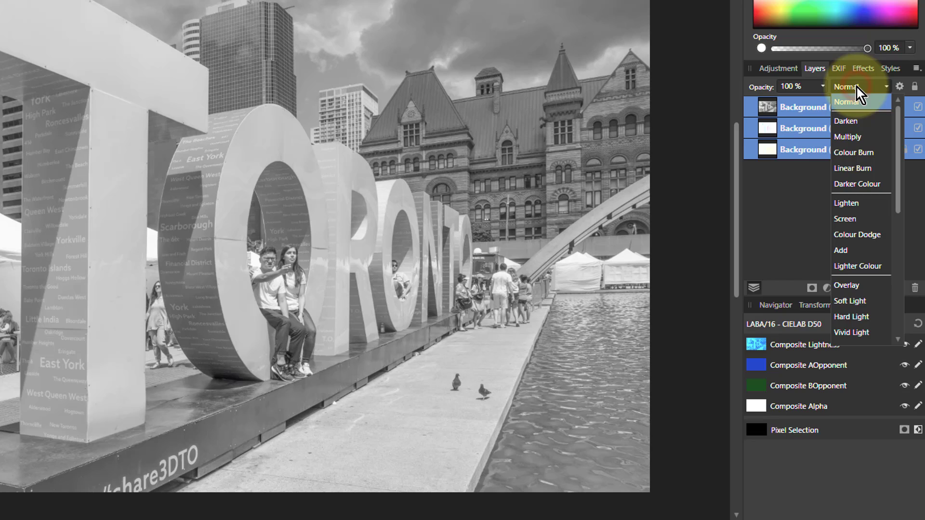
click(851, 136)
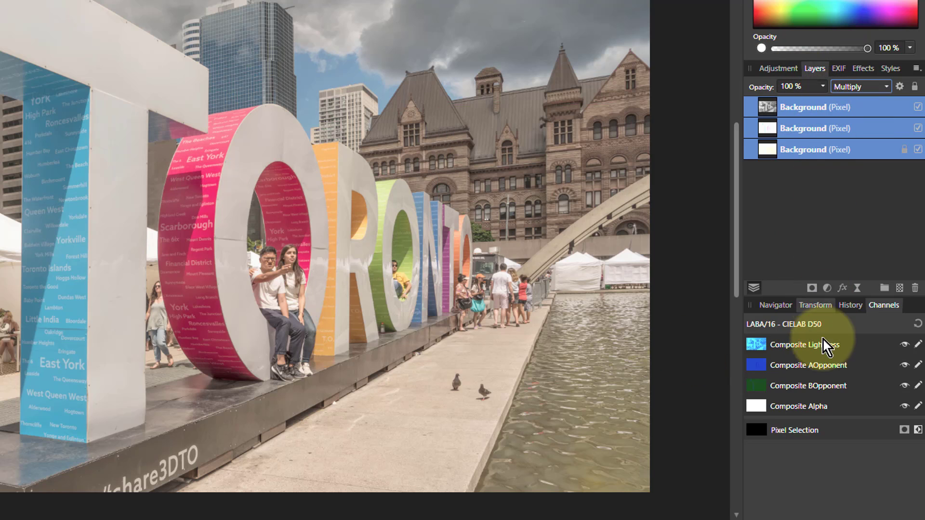
Clear the middle Background layer's Lightness channel and hide the topmost layer to view the result
click(766, 128)
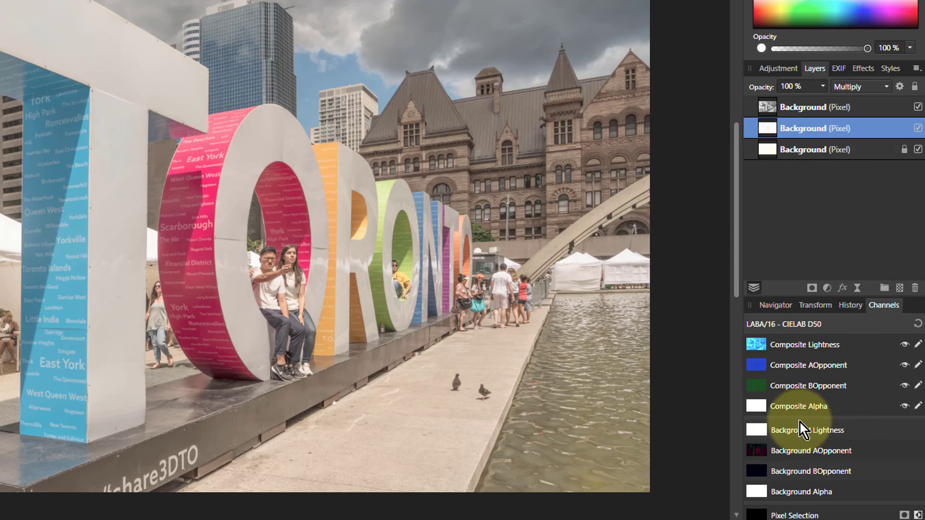
right_click(756, 430)
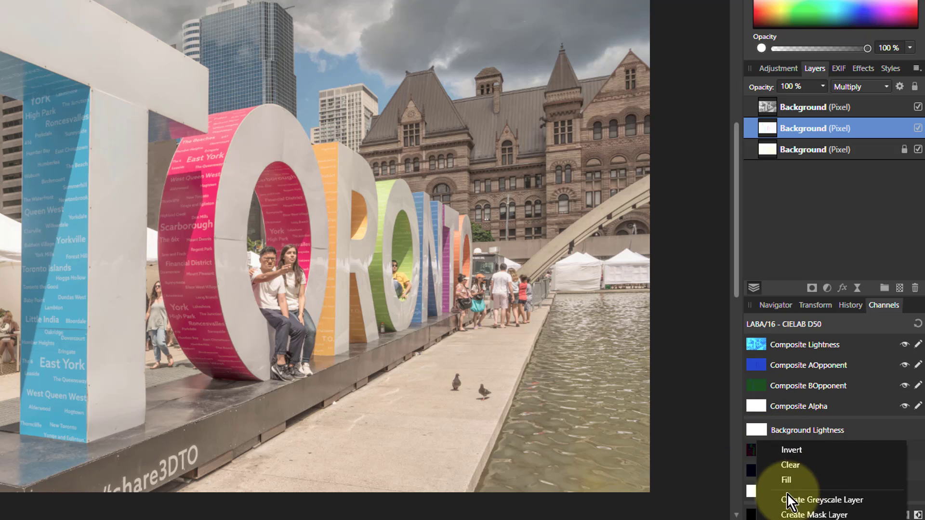
click(796, 468)
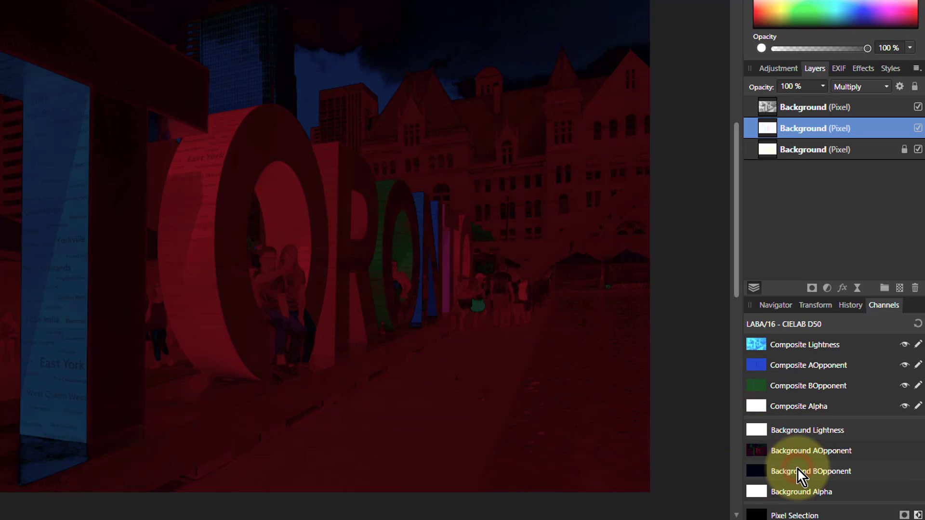
click(918, 107)
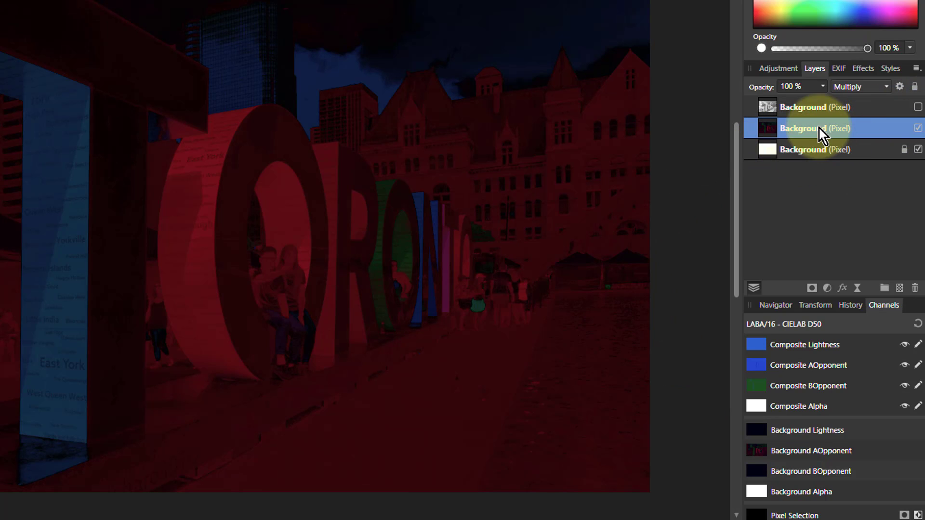
Hide the middle layer and clear the Lightness channel of the bottom Background layer
click(918, 128)
click(790, 151)
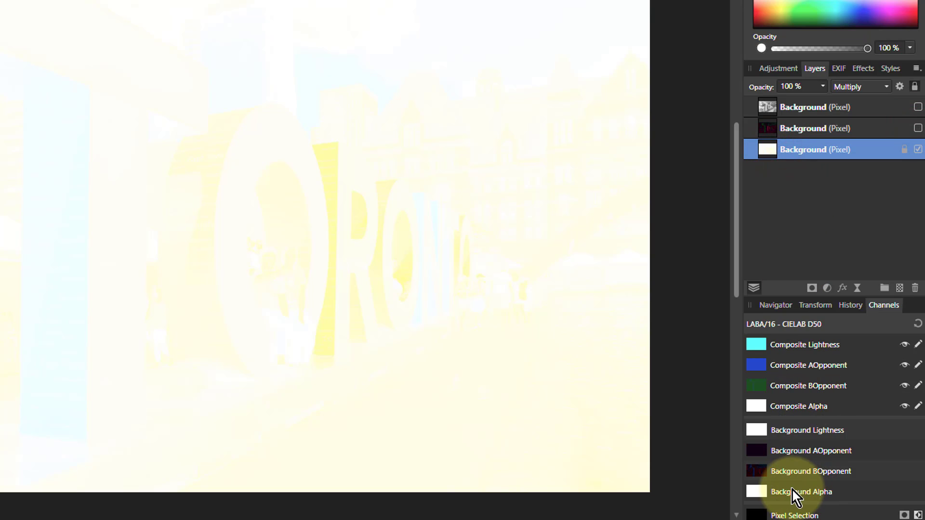
right_click(784, 428)
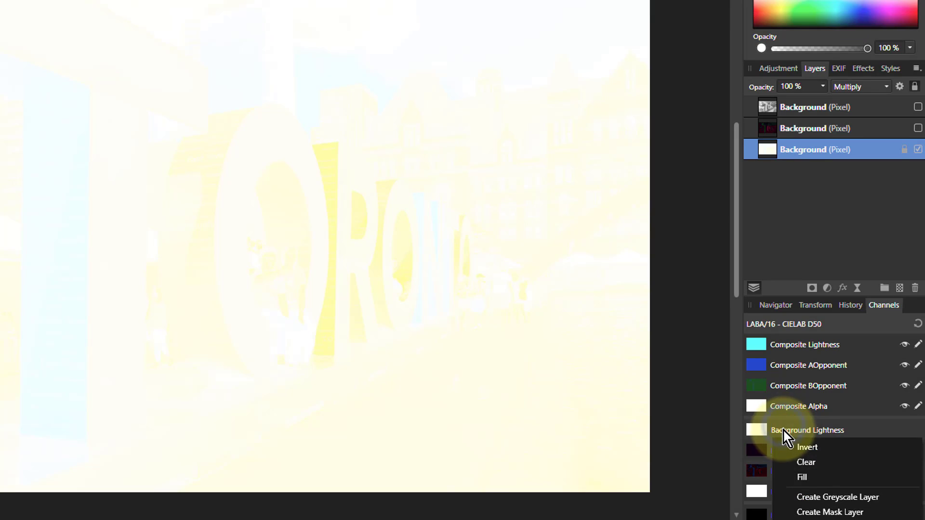
click(802, 463)
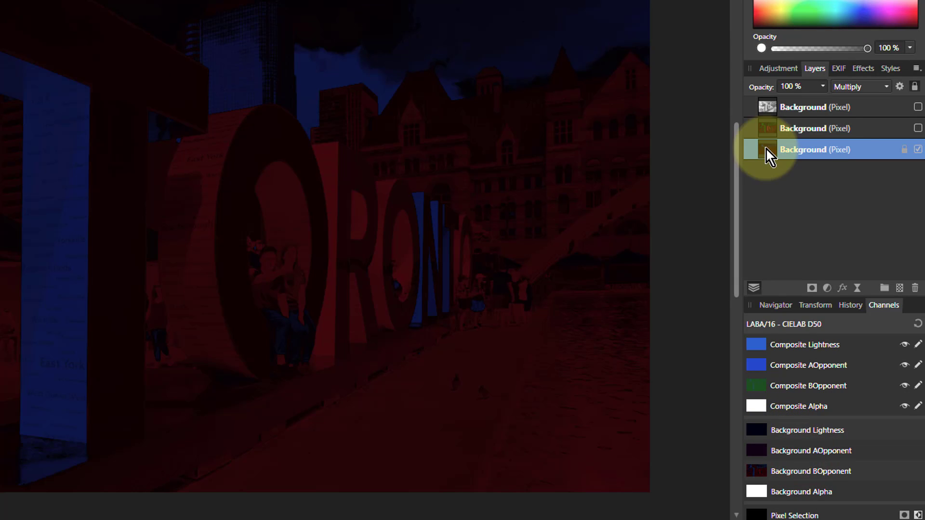
Show the upper two Background layers again and set their blend mode to Screen
click(917, 128)
click(916, 107)
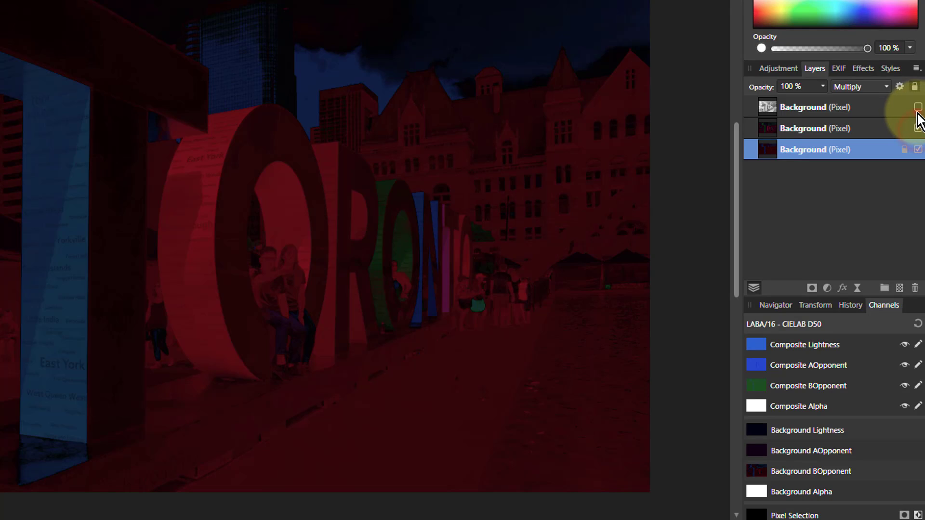
click(859, 109)
shift+click(855, 129)
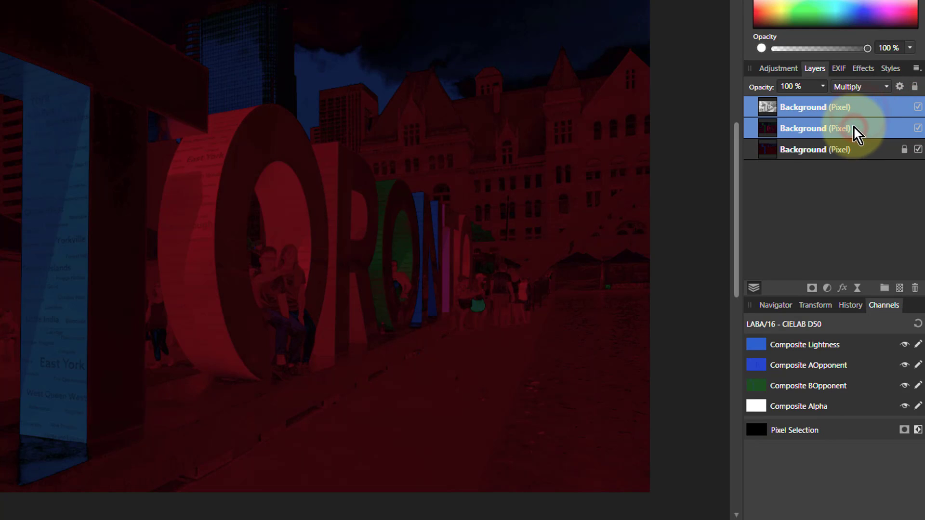
click(858, 88)
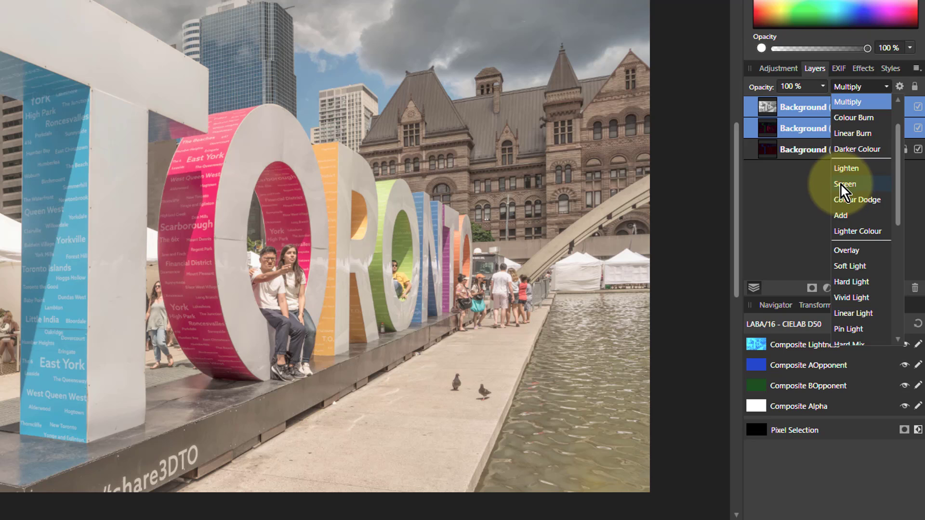
click(842, 186)
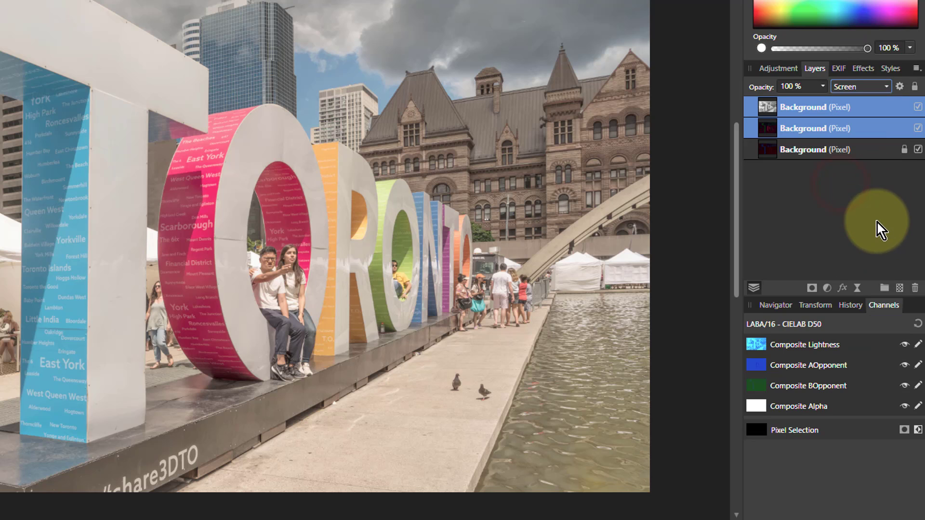